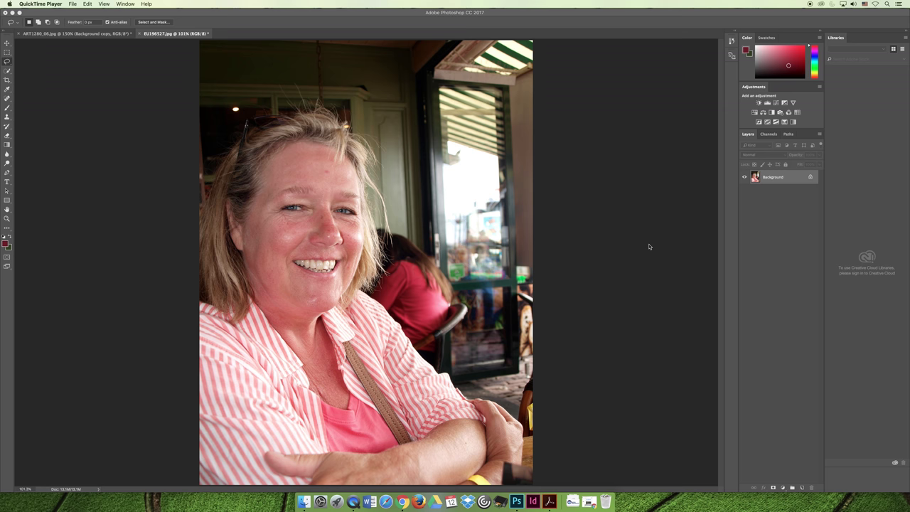
- Duplicate the Background layer, keeping the name Background copy and the same document as destination
right_click(778, 178)
click(790, 191)
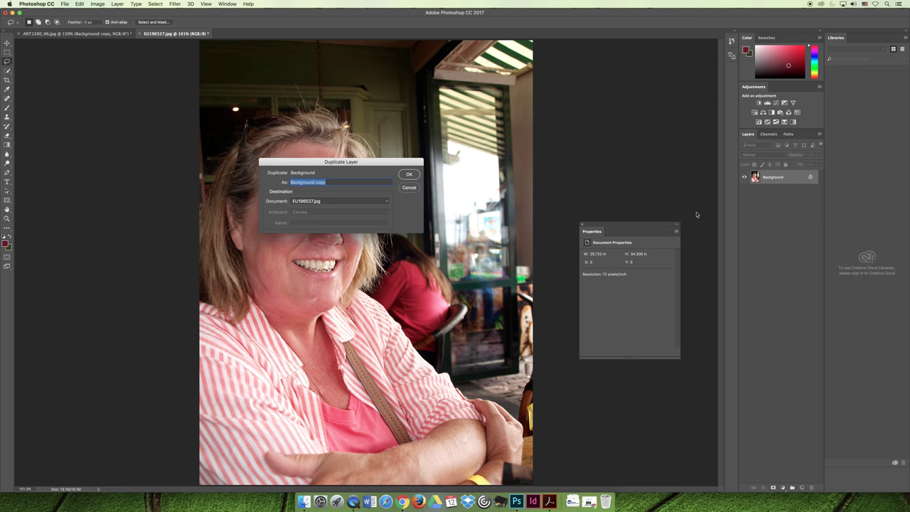
click(412, 176)
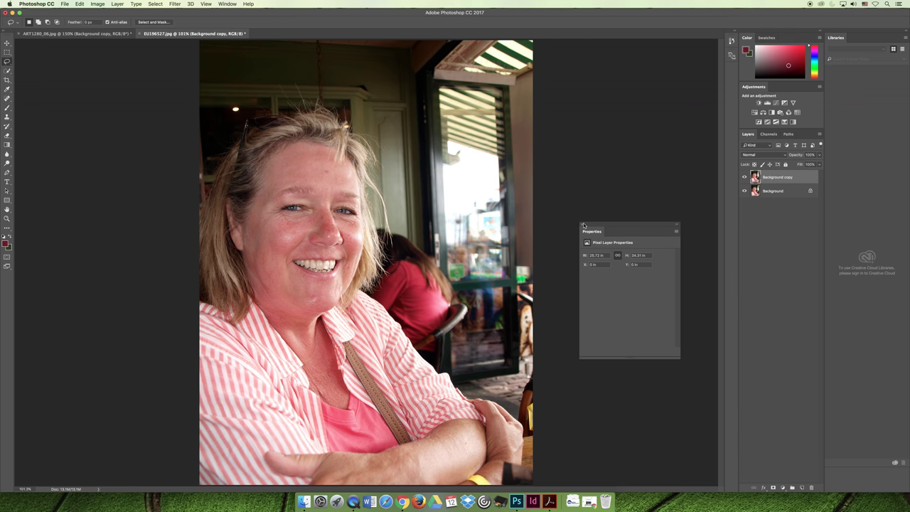
- Reset the Essentials workspace to its default panel layout
click(227, 3)
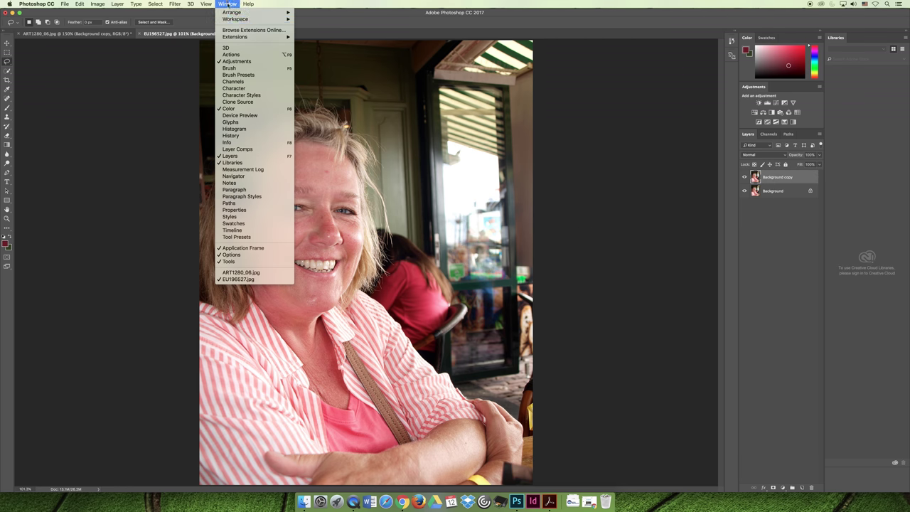
mouse_move(242, 19)
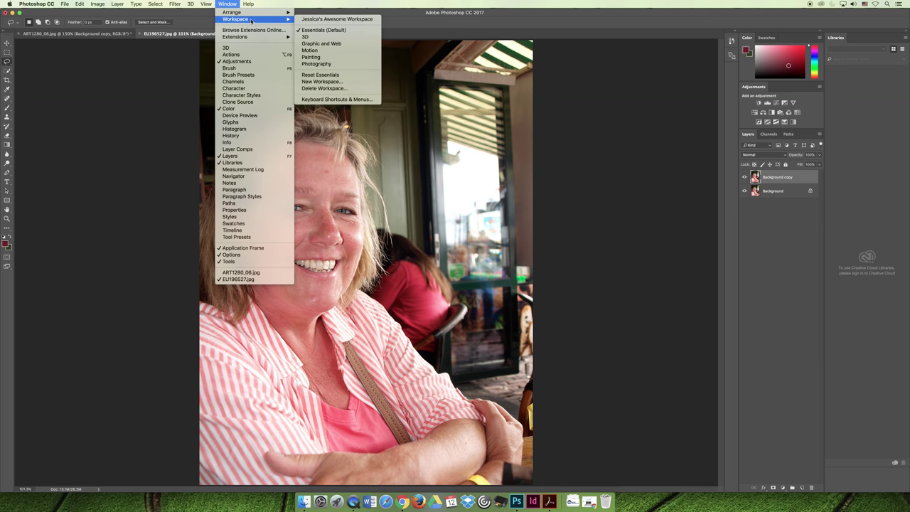
click(322, 74)
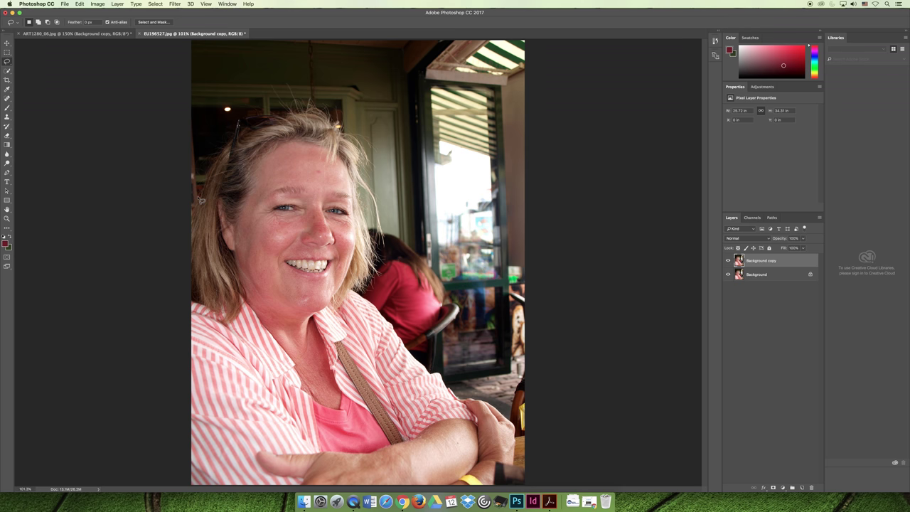
- Select the woman in the foreground with the Quick Selection tool and refine the selection along the hair at the photo's left side
click(7, 71)
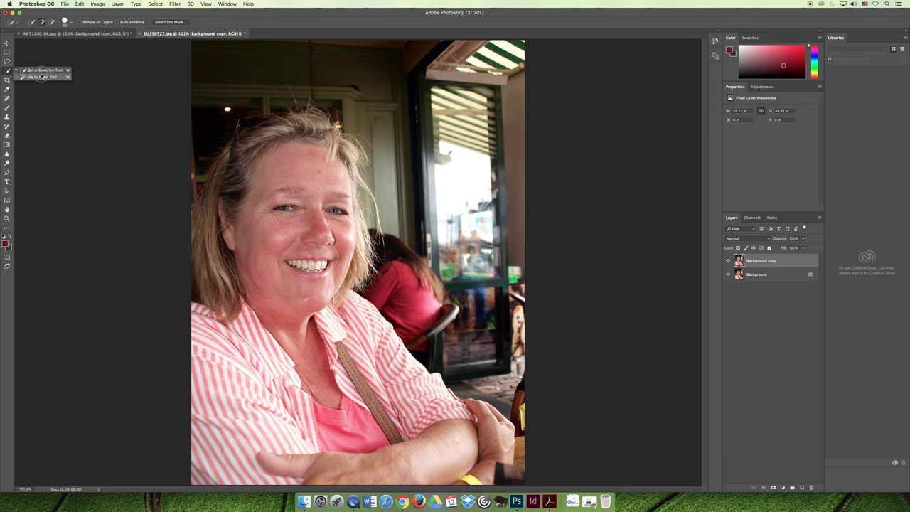
click(45, 73)
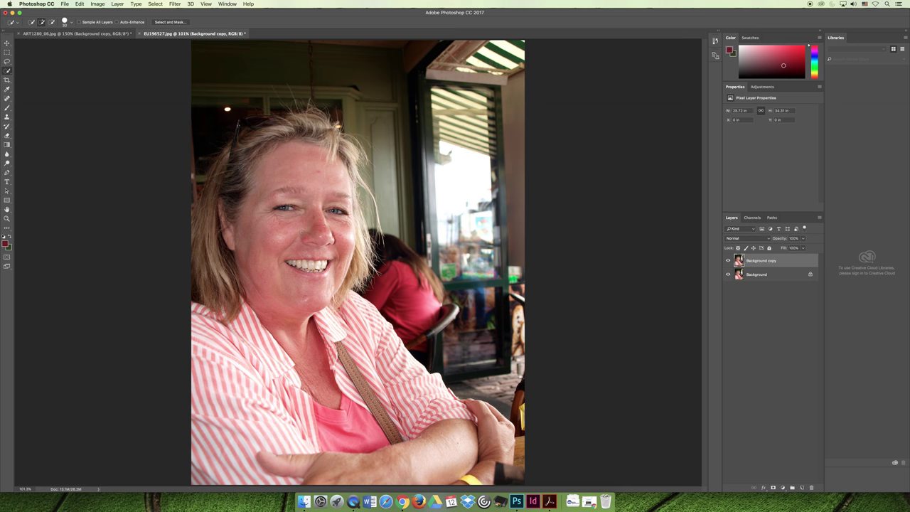
mouse_move(293, 231)
mouse_down()
mouse_move(290, 225)
mouse_move(330, 236)
mouse_move(311, 282)
mouse_up()
mouse_move(250, 381)
mouse_down()
mouse_move(215, 336)
mouse_move(219, 455)
mouse_move(282, 450)
mouse_up()
key(alt)
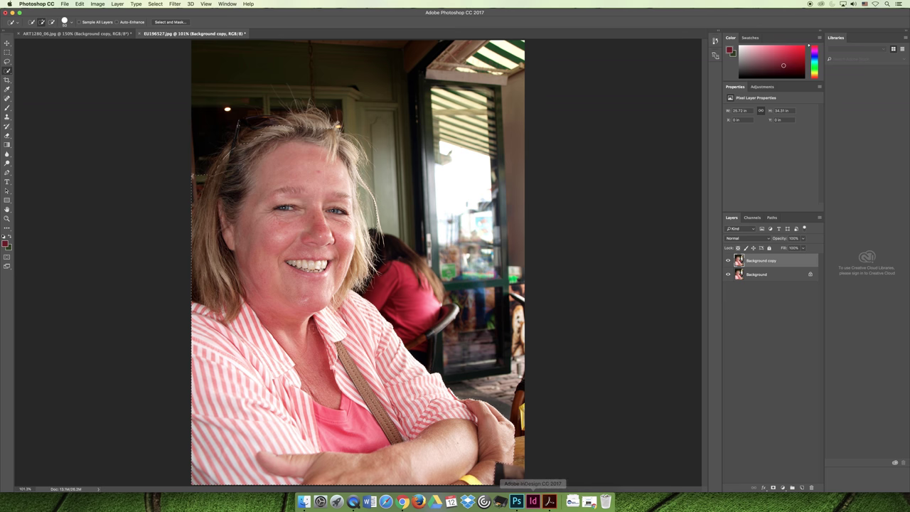
key(alt)
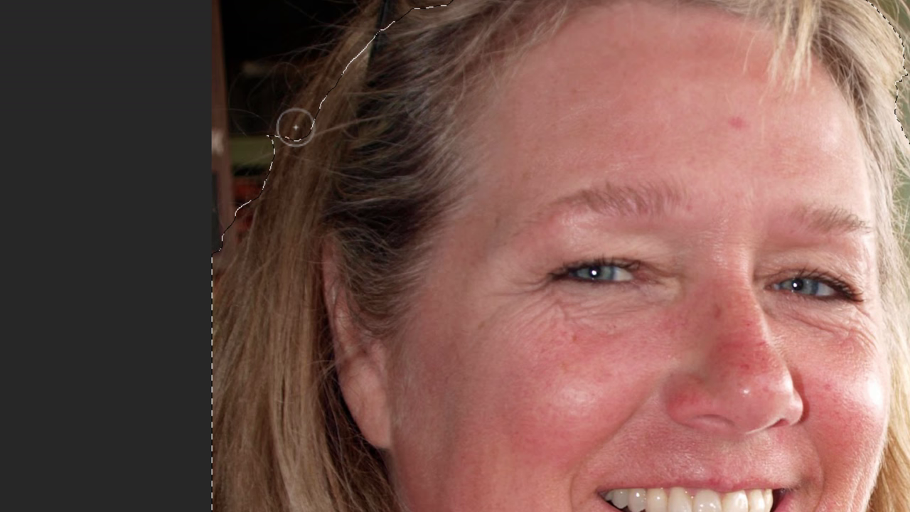
drag(296, 128, 366, 36)
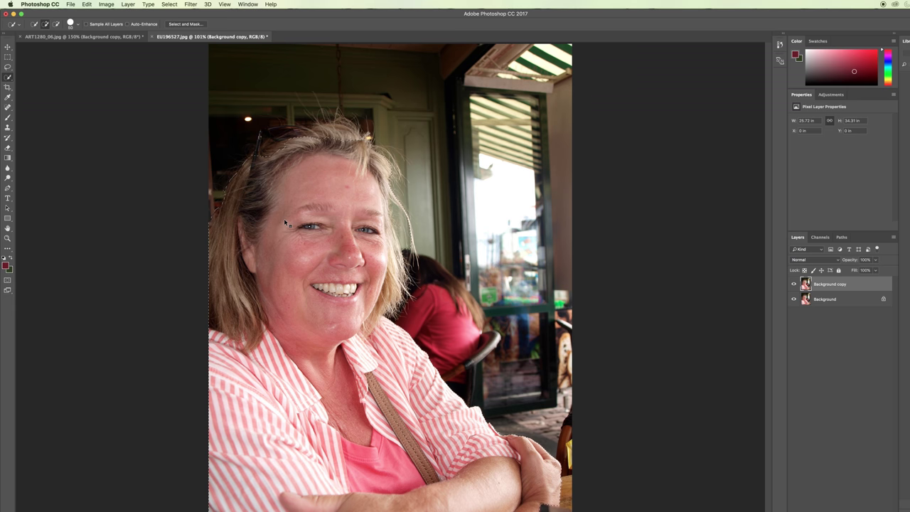
- Extend the quick selection over the hair on top of the woman's head and the sunglasses resting on it
click(8, 239)
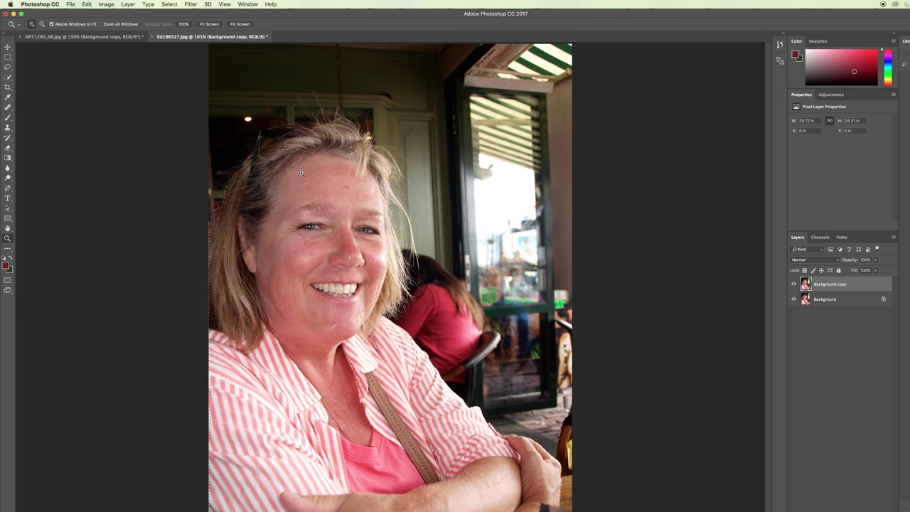
click(271, 147)
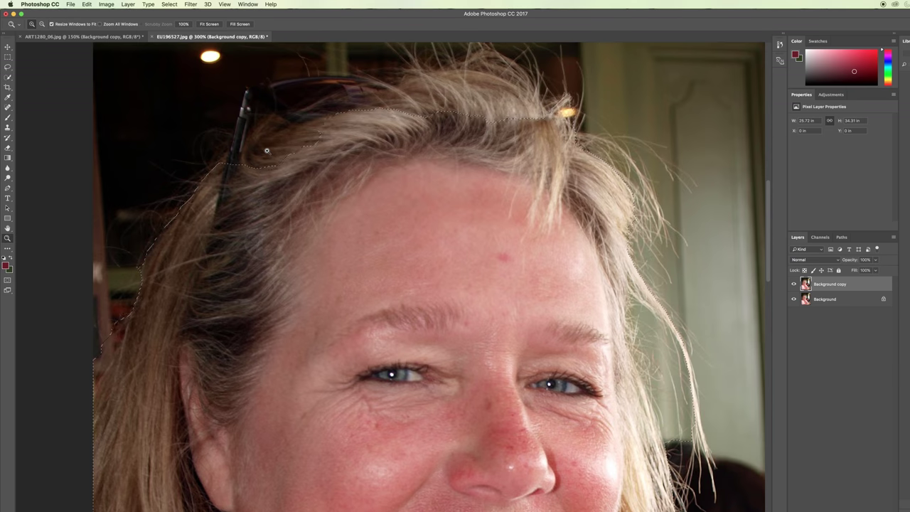
click(267, 150)
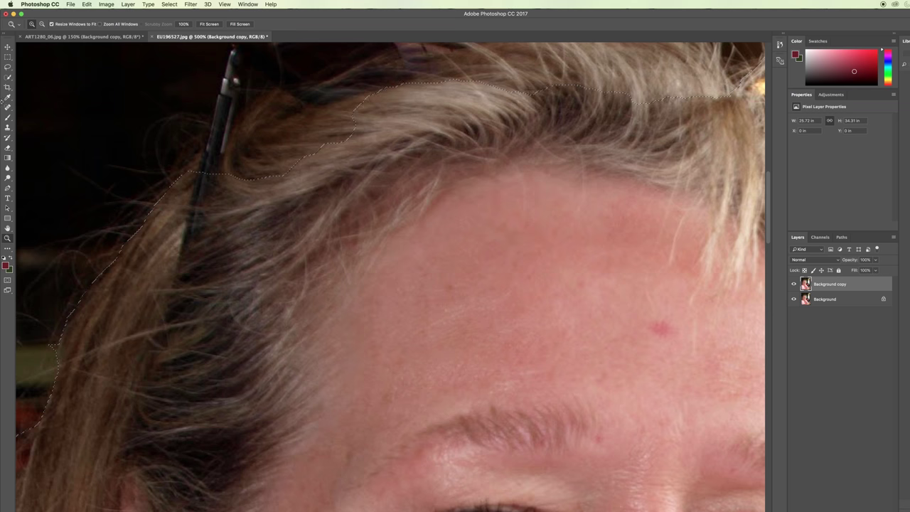
click(8, 77)
mouse_move(243, 126)
mouse_down()
mouse_move(281, 150)
mouse_move(309, 132)
mouse_move(210, 170)
mouse_move(356, 131)
mouse_move(338, 107)
mouse_move(427, 64)
mouse_move(436, 84)
mouse_up()
scroll(435, 179, up, 10)
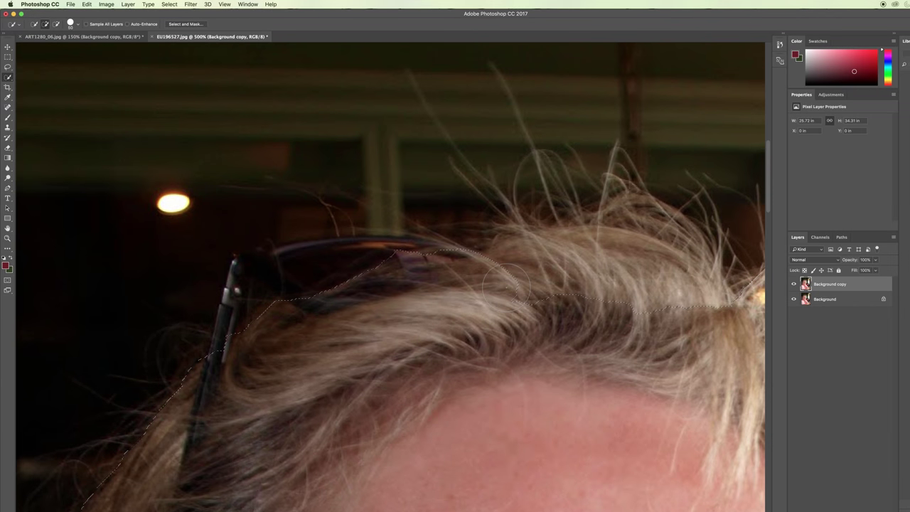
drag(505, 283, 664, 297)
click(444, 239)
drag(260, 314, 376, 277)
scroll(356, 277, down, 1)
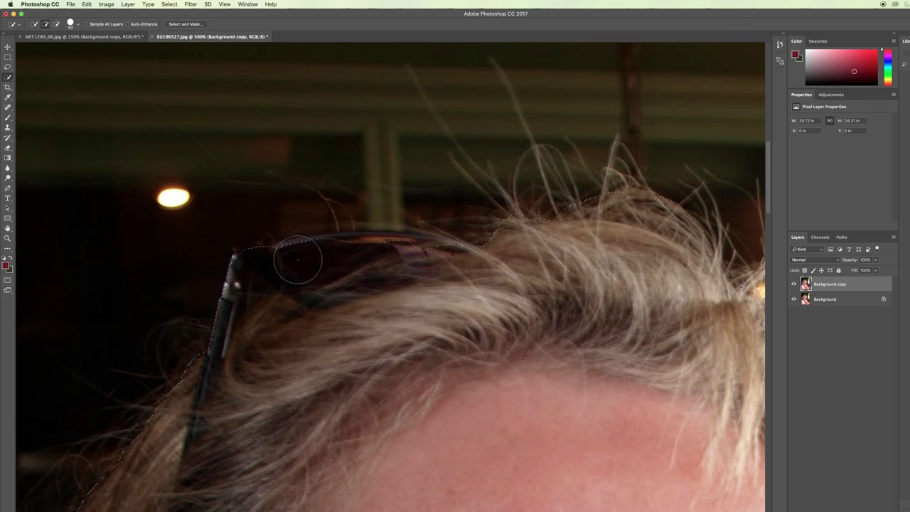
drag(291, 260, 423, 257)
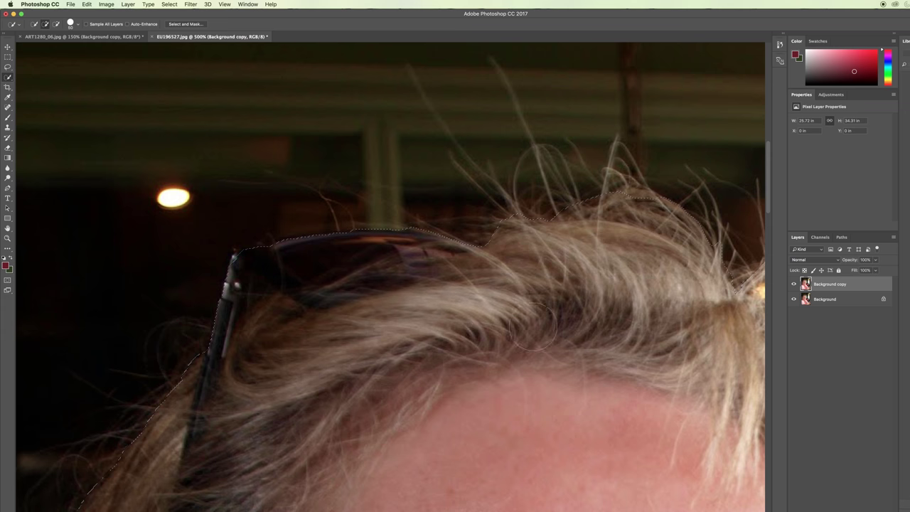
- Refine the quick selection along the hair on the window side of the woman's face, and fit the whole photo in view
drag(568, 355, 270, 305)
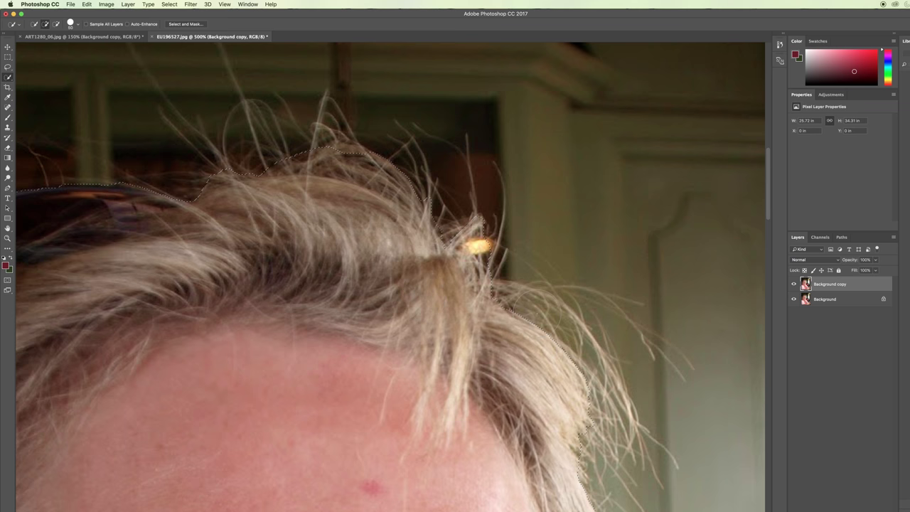
drag(518, 299, 417, 233)
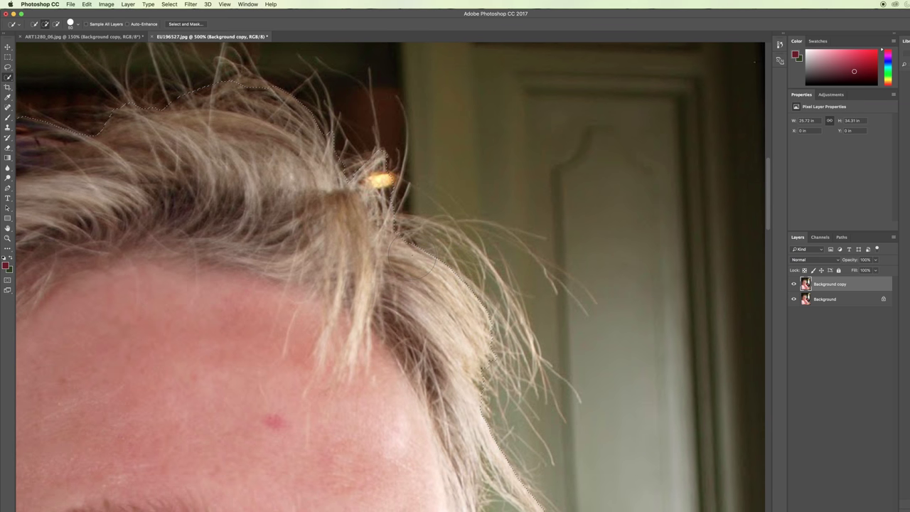
click(416, 231)
mouse_move(493, 289)
mouse_down()
mouse_move(469, 312)
mouse_move(485, 355)
mouse_move(474, 431)
mouse_up()
drag(433, 345, 416, 203)
drag(446, 319, 417, 146)
scroll(448, 284, down, 10)
scroll(448, 284, right, 4)
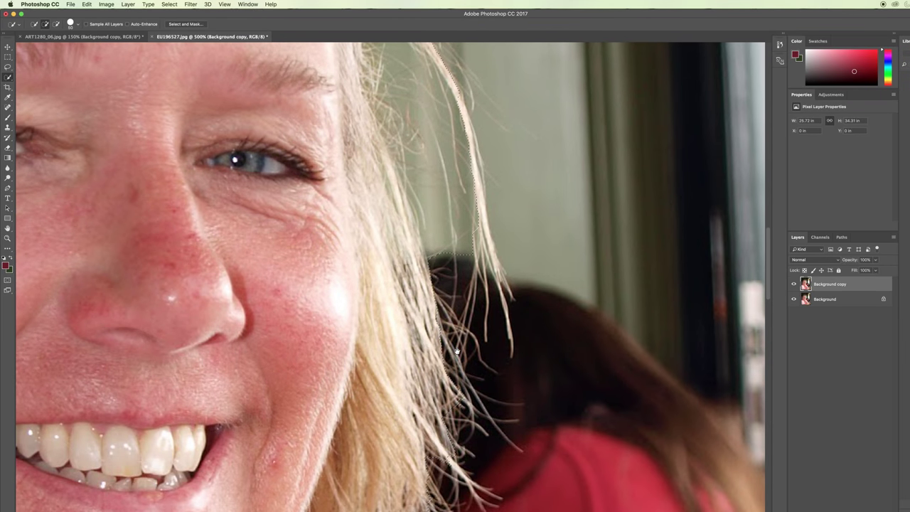
scroll(457, 351, down, 6)
scroll(457, 352, right, 1)
drag(388, 373, 387, 228)
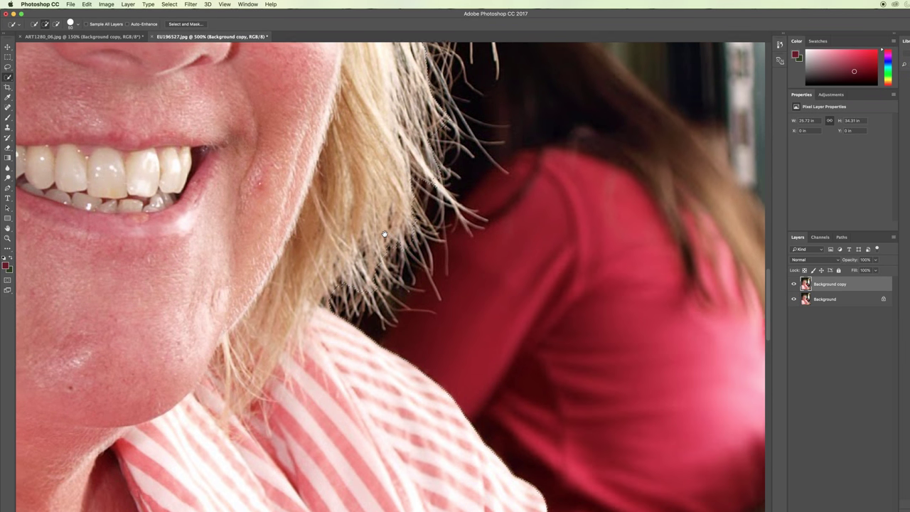
key(super+0)
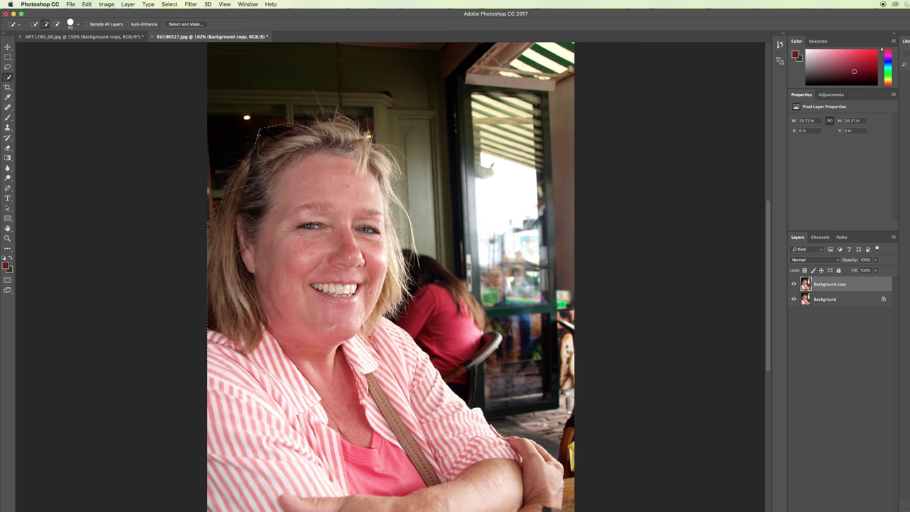
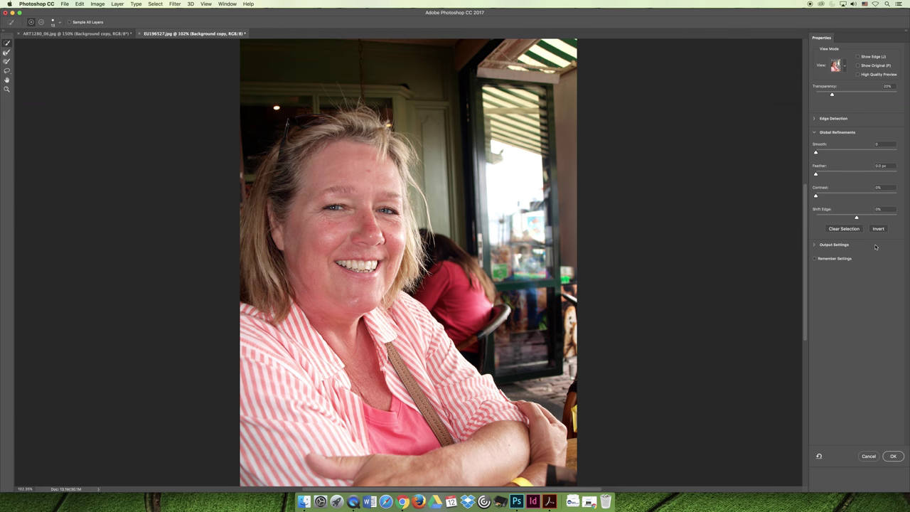
- In the Select and Mask workspace, float the properties and the tools beside the woman's portrait
drag(821, 38, 688, 93)
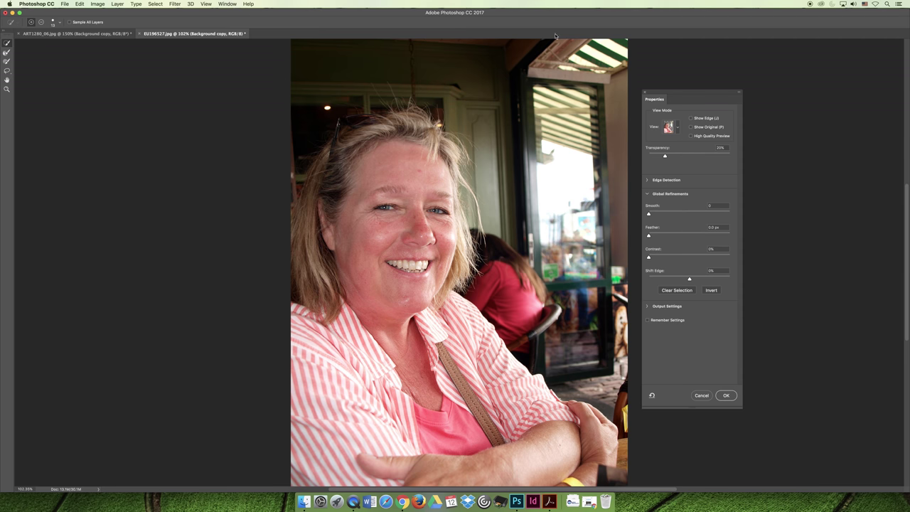
drag(6, 35, 272, 135)
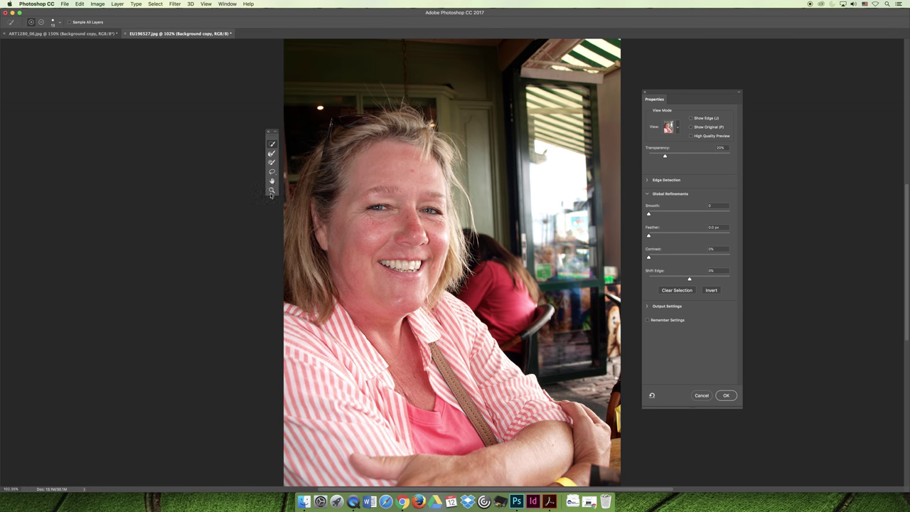
drag(668, 93, 657, 80)
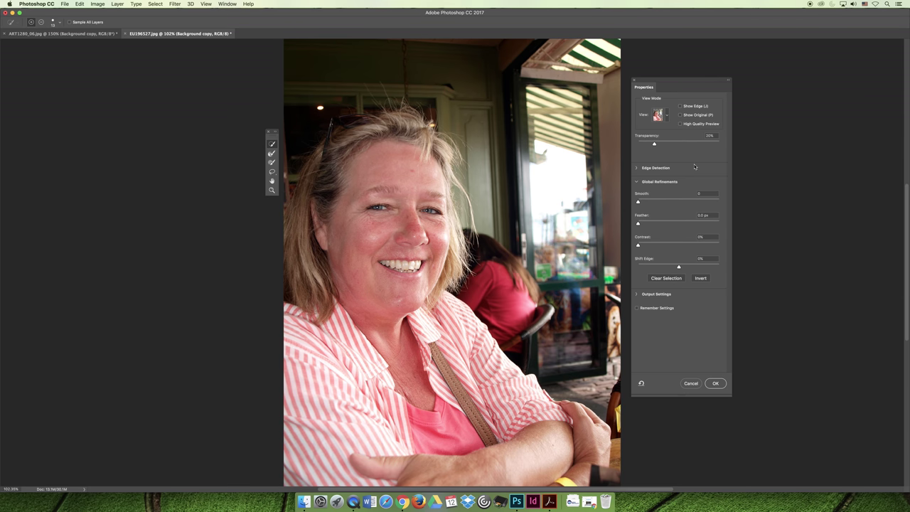
- Set the Select and Mask view mode to On White
click(668, 116)
click(667, 115)
click(667, 114)
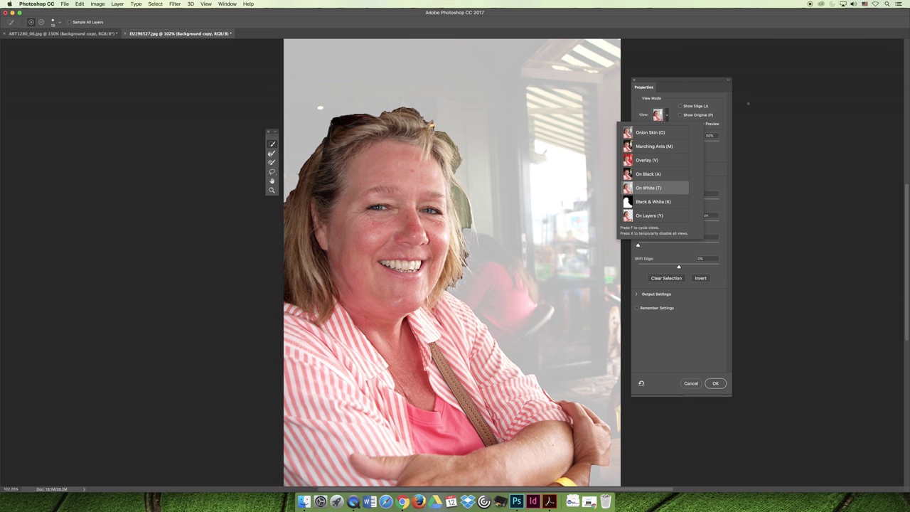
click(720, 99)
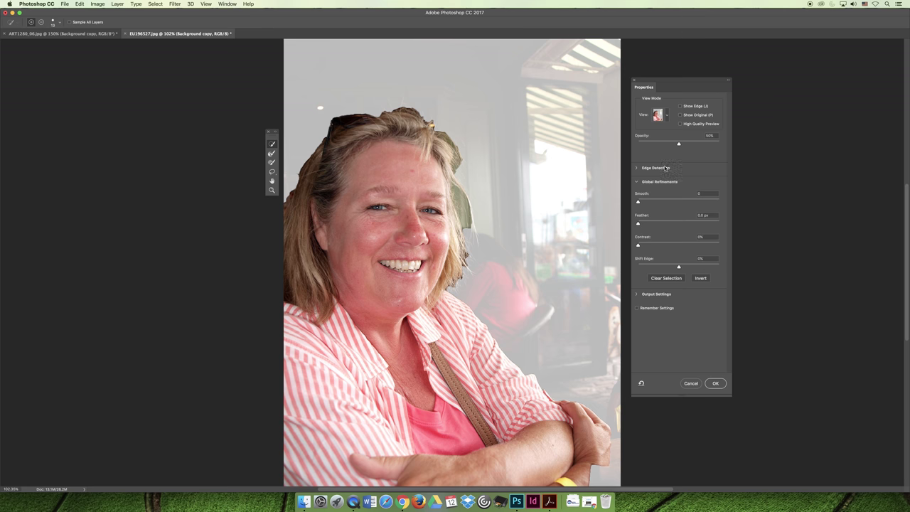
- Try the Edge Detection radius at its maximum without Smart Radius, and bring it back to 3 px
click(637, 168)
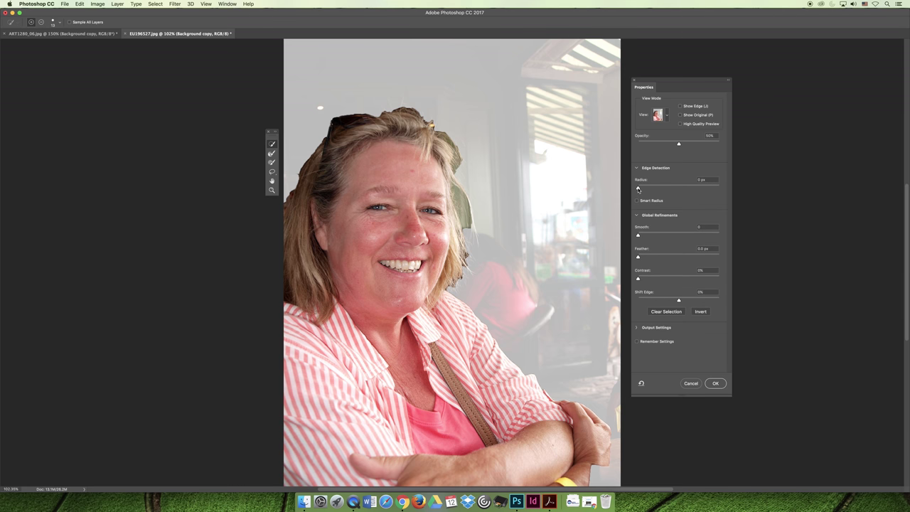
drag(638, 189, 641, 190)
drag(641, 189, 727, 189)
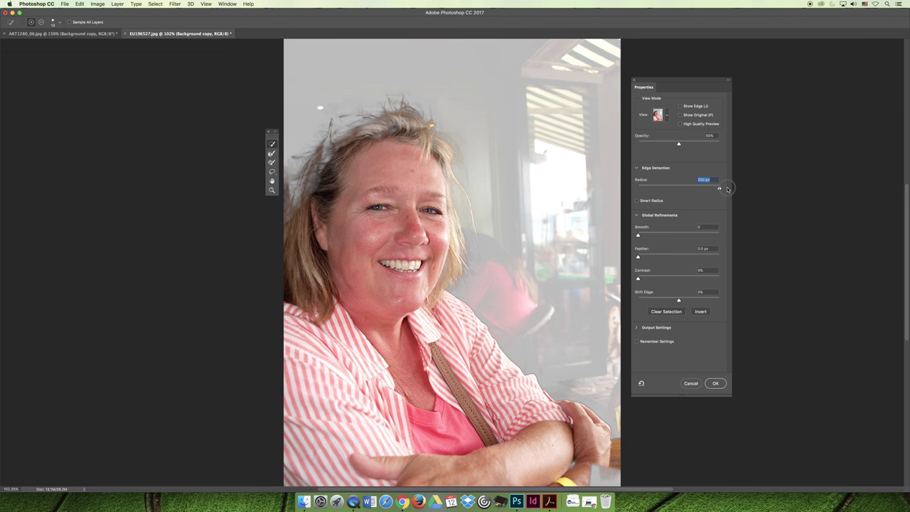
drag(728, 189, 649, 190)
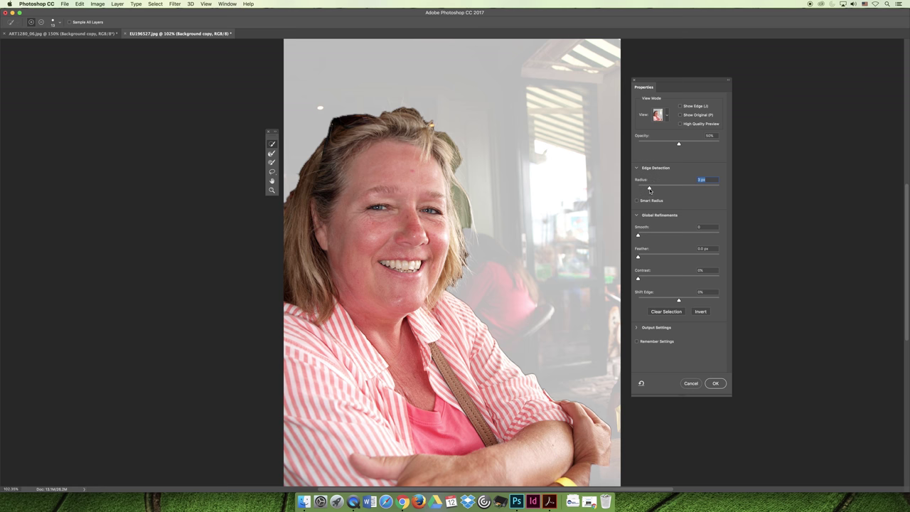
- Turn on Smart Radius, test it at the maximum radius, and set the radius back to 3 px
click(637, 200)
drag(650, 190, 732, 188)
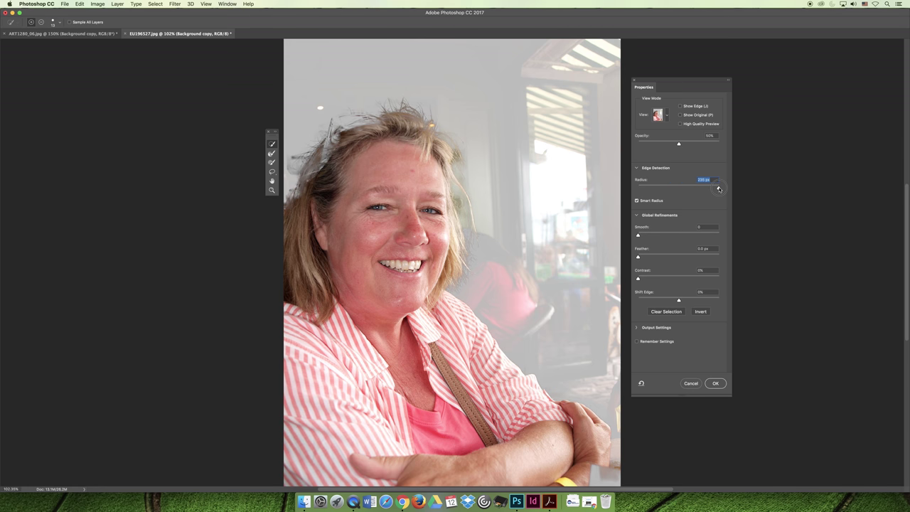
drag(719, 188, 650, 188)
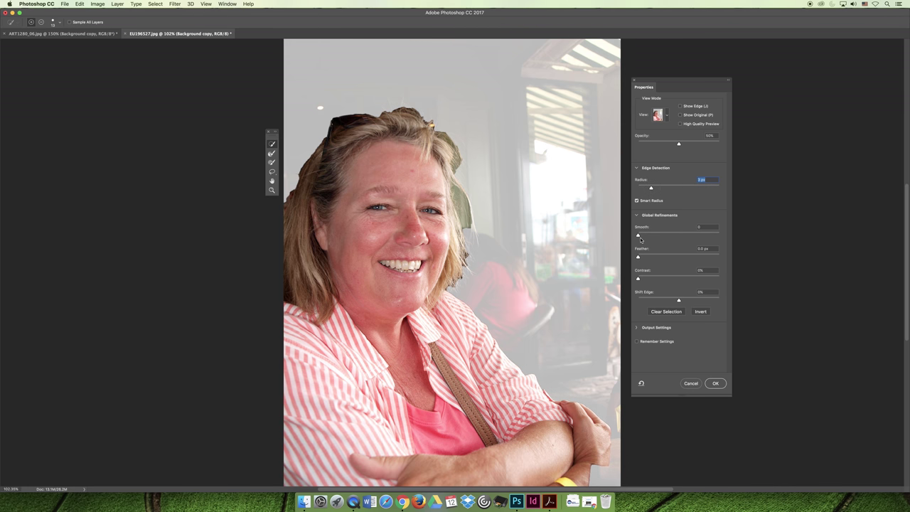
- Feather the selection edge slightly and toggle Decontaminate Colors in the output settings
mouse_move(638, 257)
mouse_down()
mouse_move(714, 254)
mouse_move(638, 256)
mouse_move(650, 258)
mouse_up()
click(637, 328)
click(637, 339)
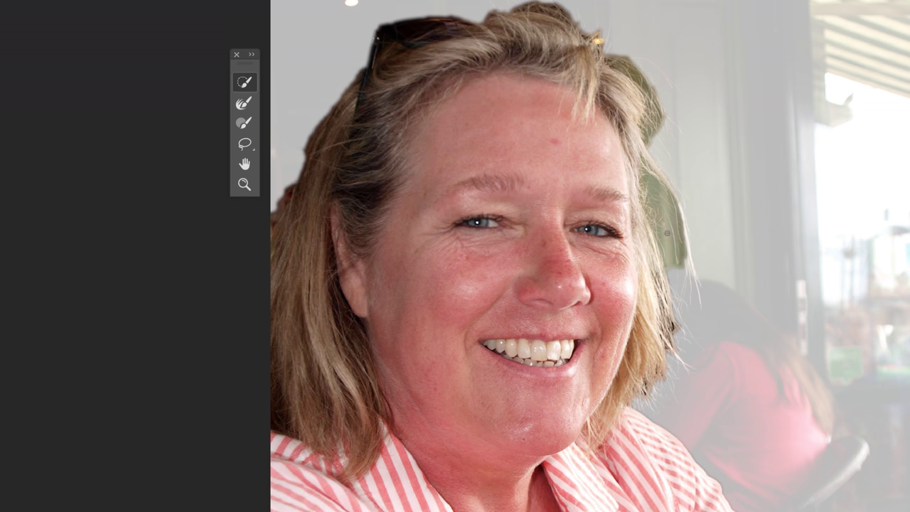
- Subtract the green background patch beside the face from the selection and paint the missing strip of outer hair back in
drag(666, 232, 676, 261)
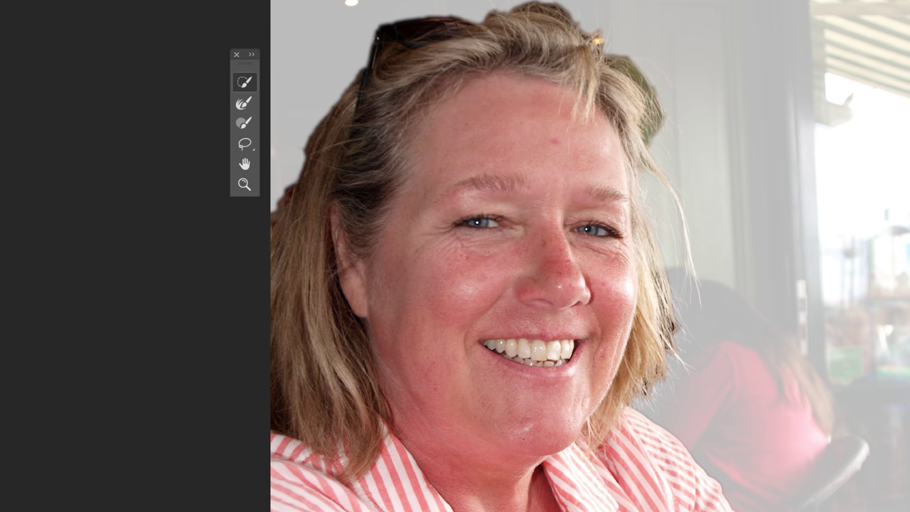
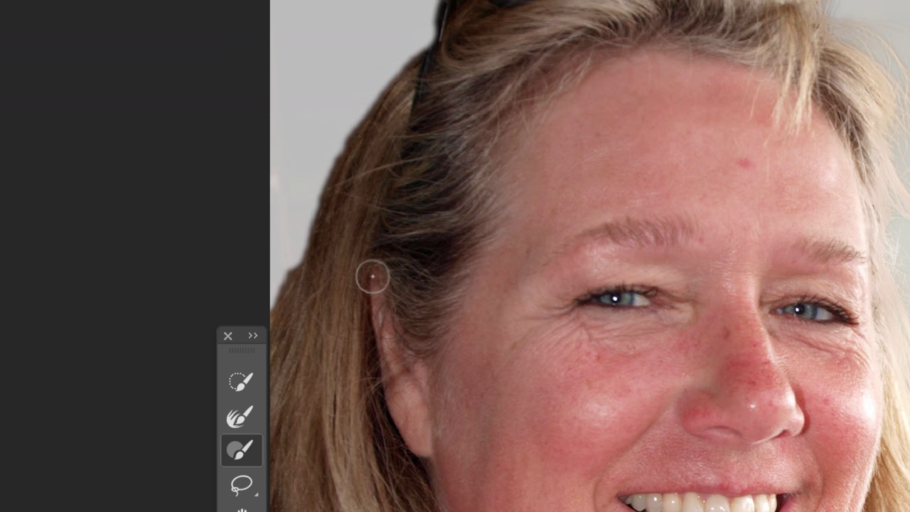
shift+click(306, 280)
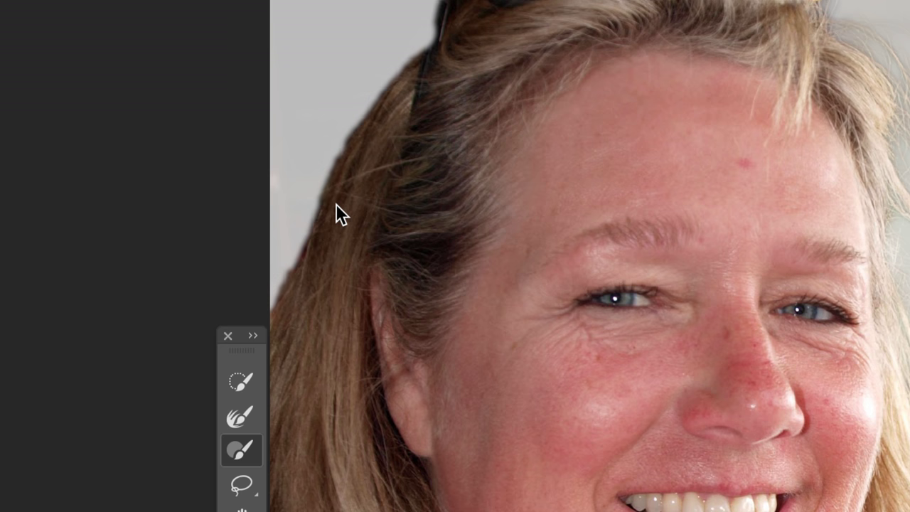
scroll(353, 168, down, 1)
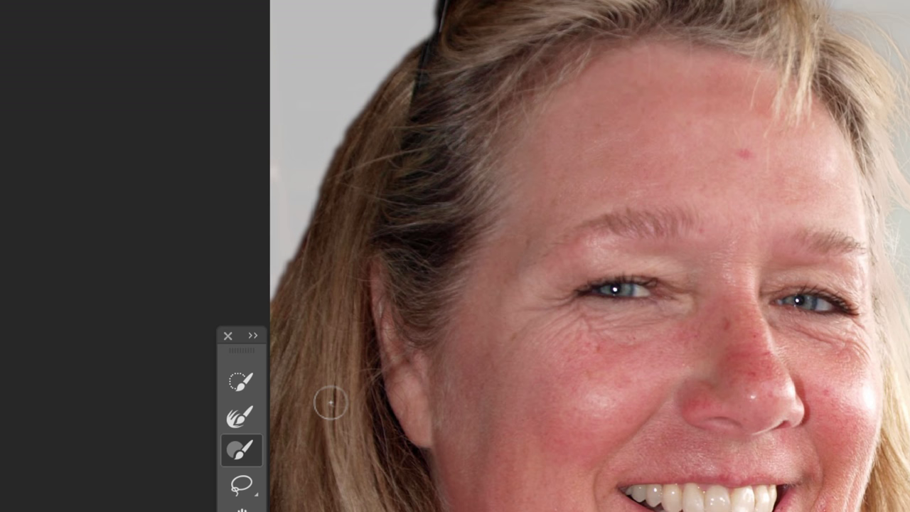
drag(474, 311, 374, 436)
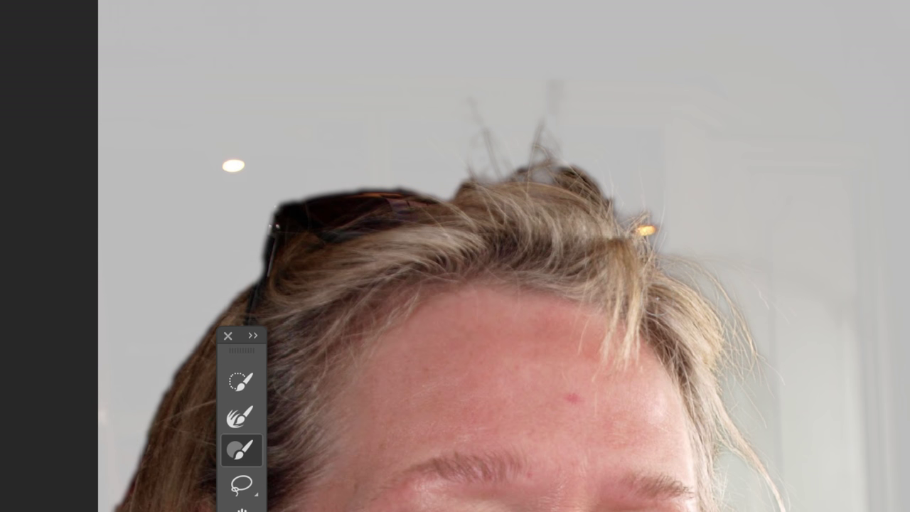
- Refine the hair edge around the orange light near the crown with the Refine Edge Brush
mouse_move(632, 327)
mouse_down()
mouse_move(405, 266)
mouse_move(356, 213)
mouse_up()
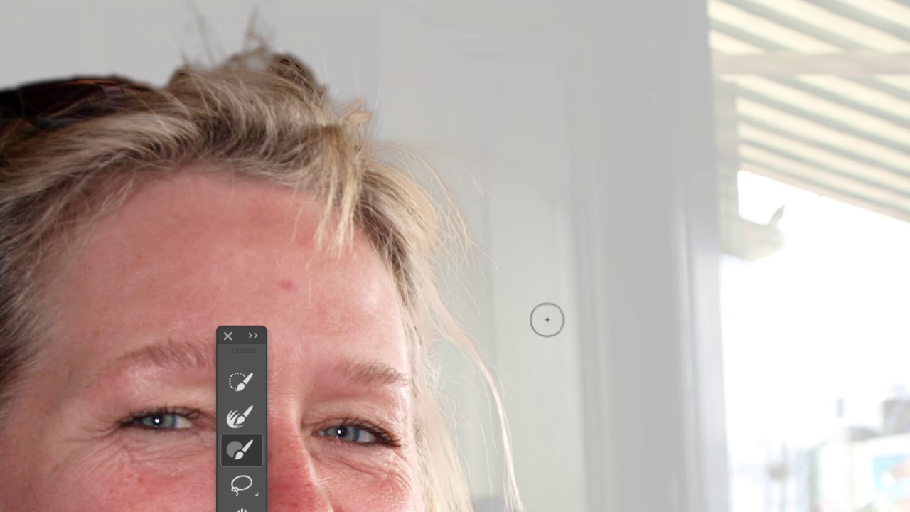
click(240, 416)
drag(342, 130, 282, 71)
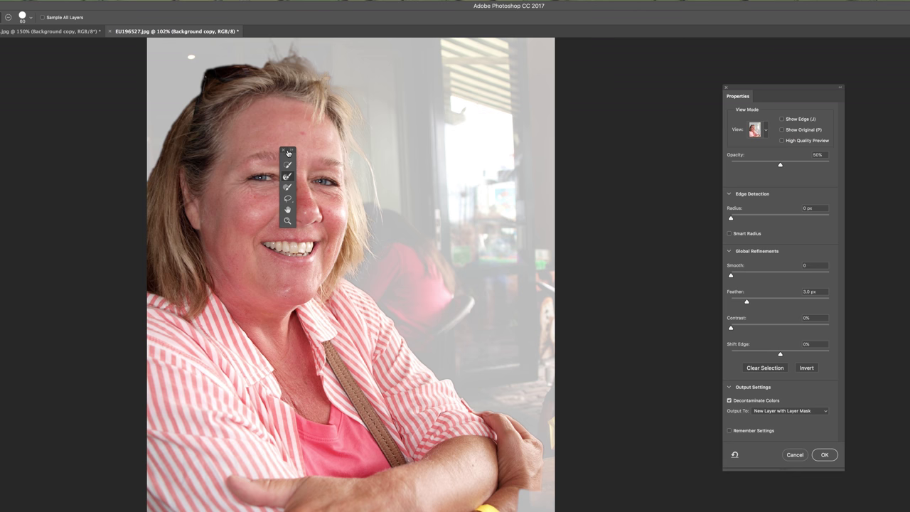
- Move the floating panels clear of the portrait and output the selection as a New Layer with Layer Mask
drag(285, 157, 631, 145)
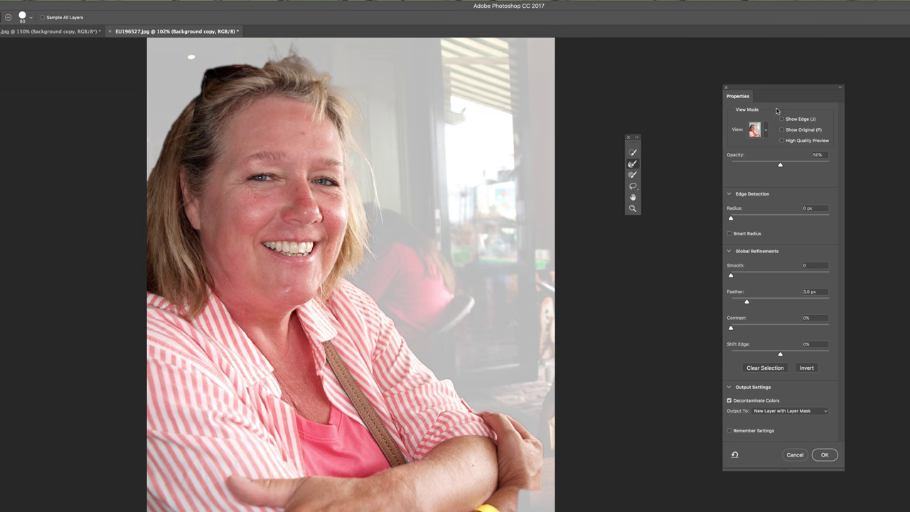
drag(776, 89, 708, 67)
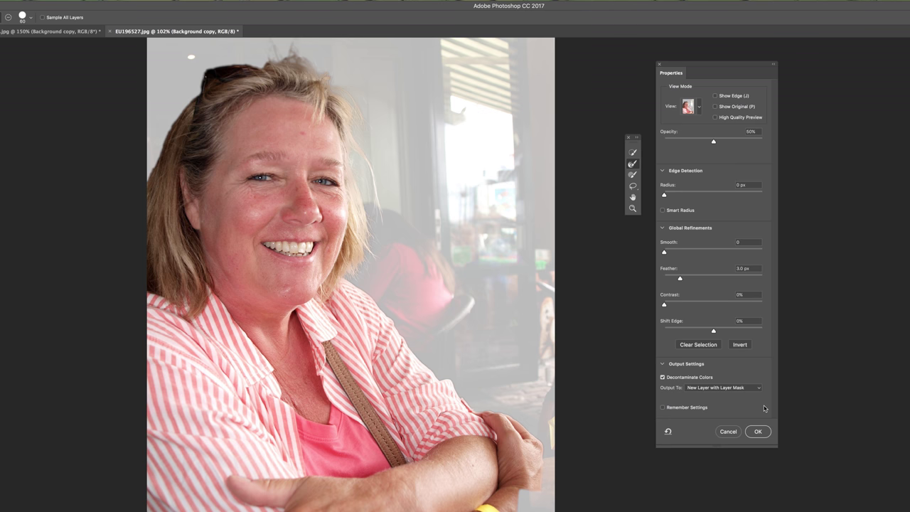
click(718, 388)
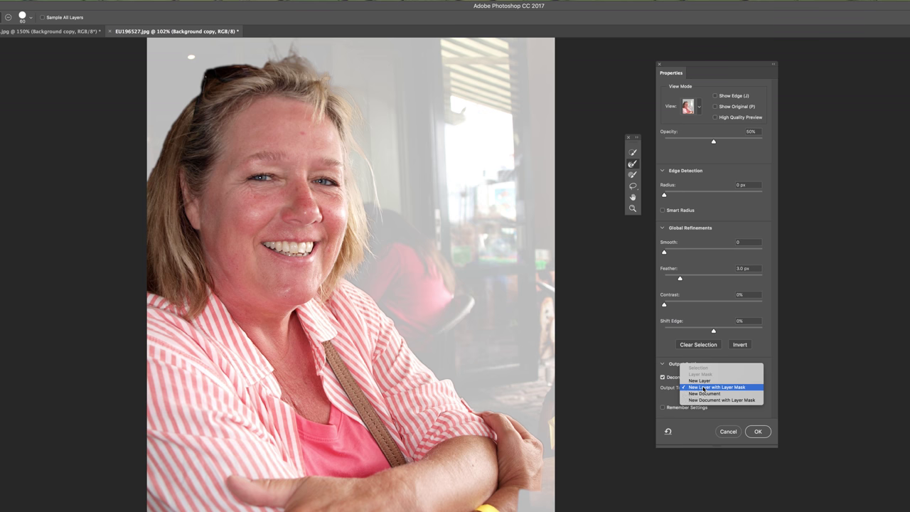
click(742, 388)
click(758, 432)
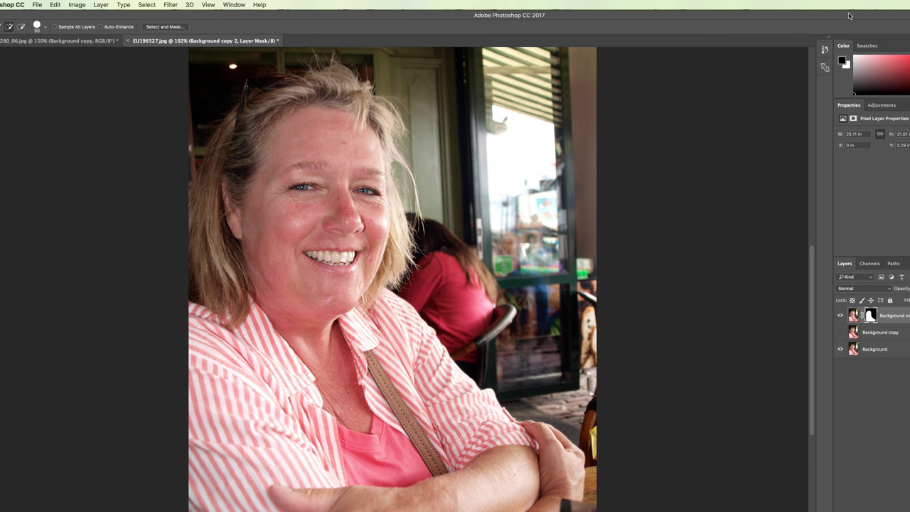
- Float the Layers panel beside the image, enlarge it, and hide the Background layer
drag(843, 264, 630, 163)
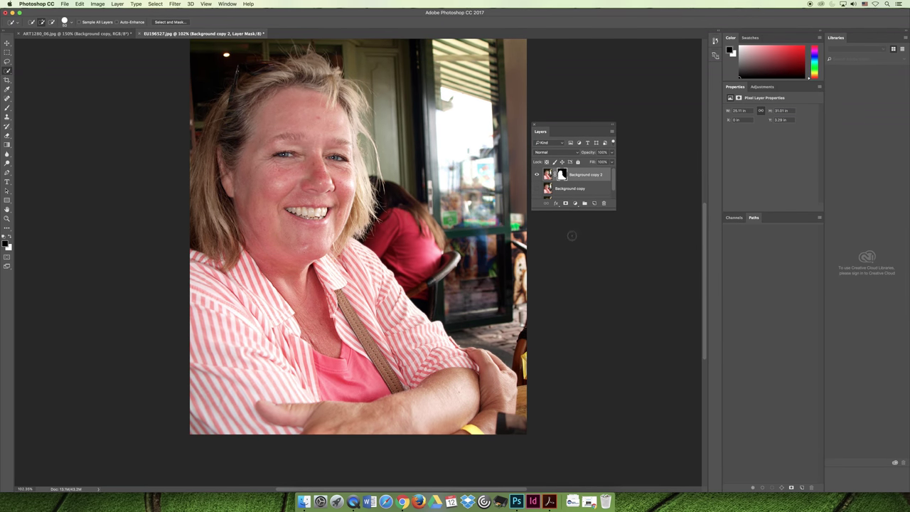
drag(569, 210, 576, 276)
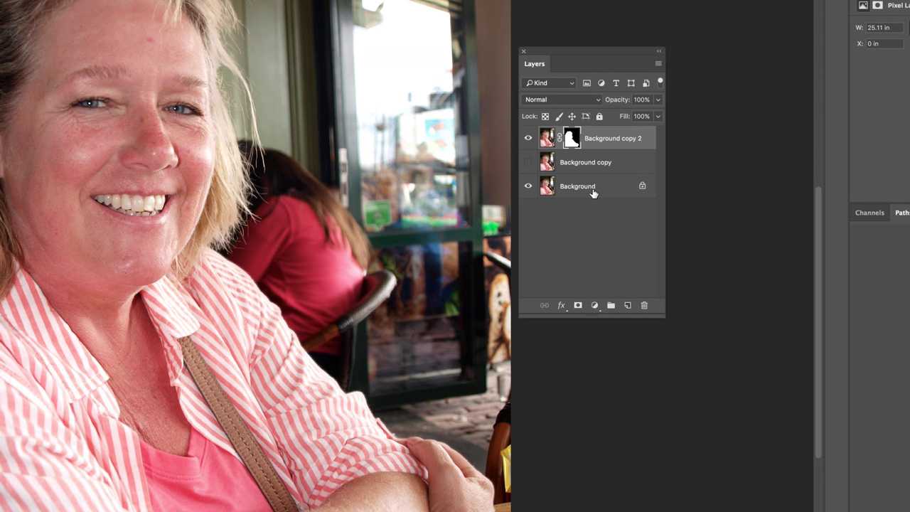
click(527, 187)
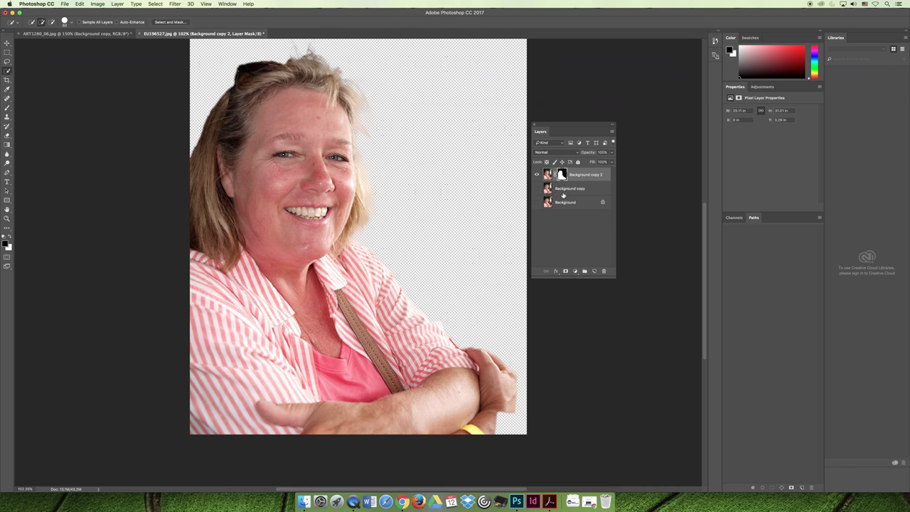
- Add a new layer beneath the masked cutout and fill the whole canvas on it with a muted purple color
click(595, 271)
drag(568, 175, 569, 194)
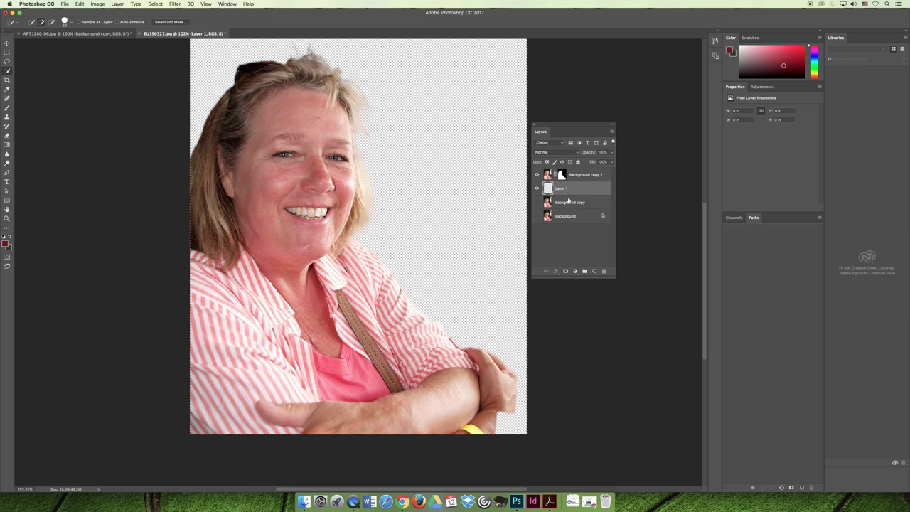
click(80, 5)
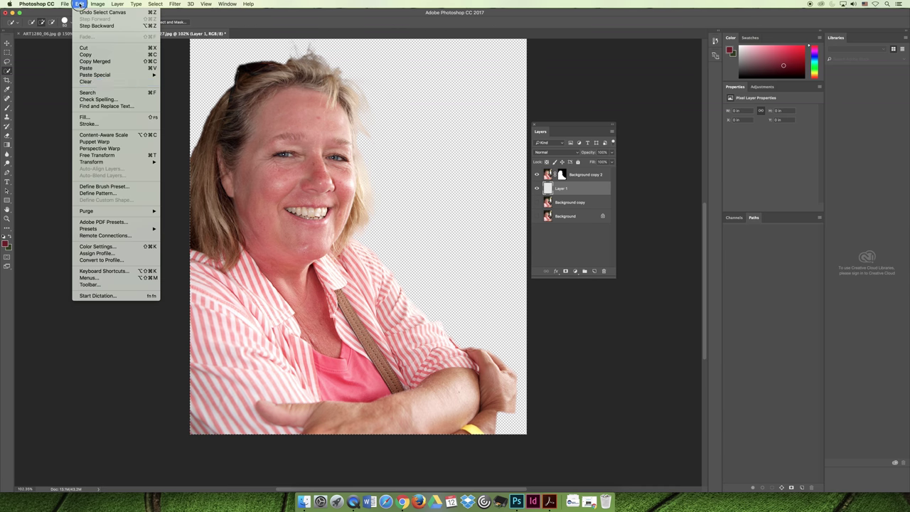
click(84, 116)
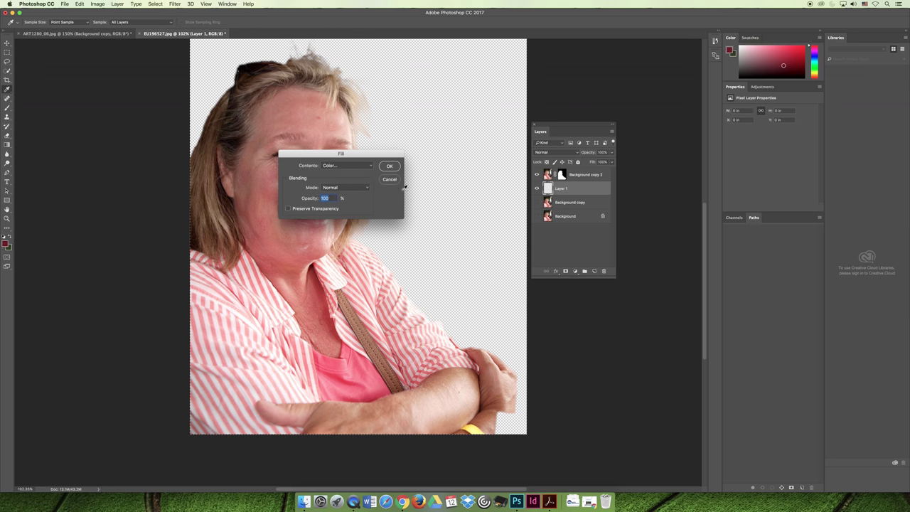
click(359, 166)
click(363, 168)
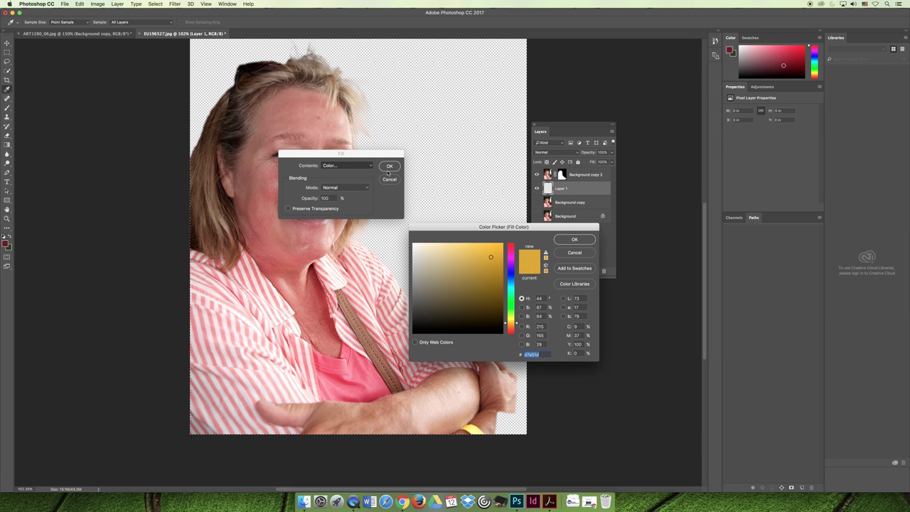
click(510, 256)
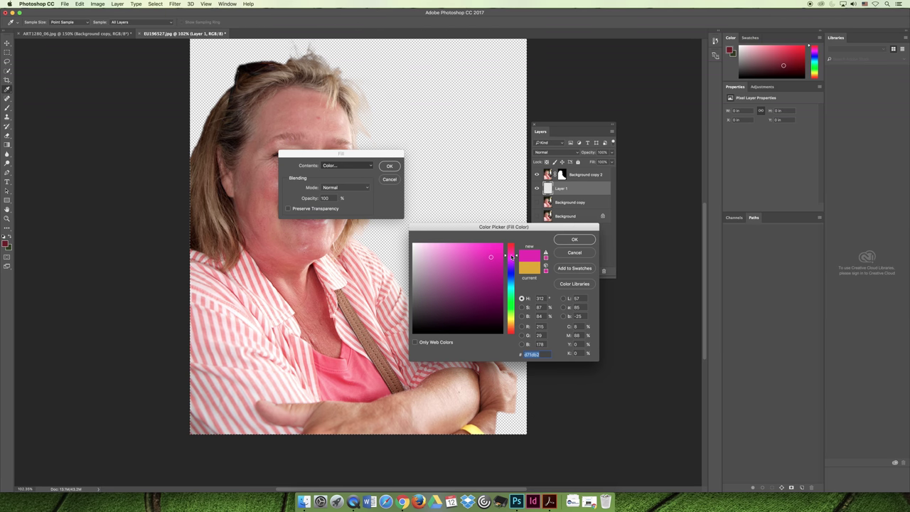
click(451, 276)
click(575, 239)
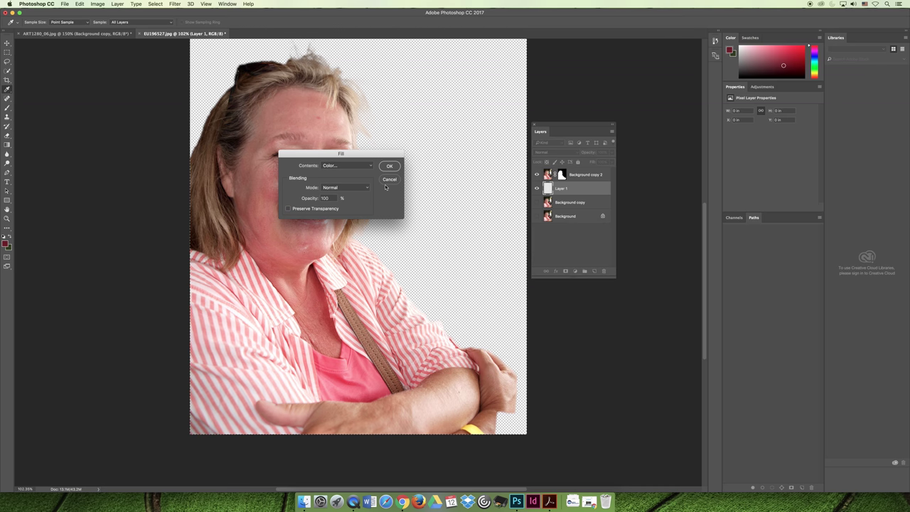
click(390, 165)
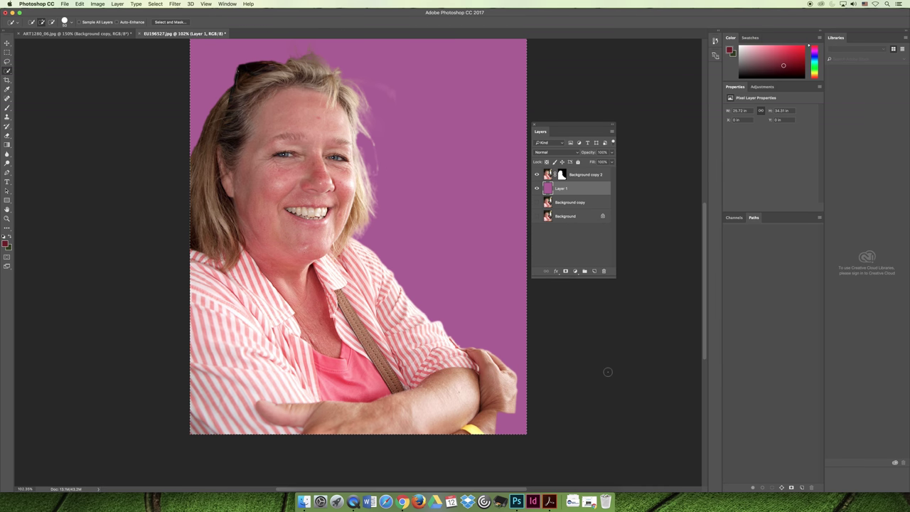
- Make the masked cutout layer active and clear the canvas selection
key(super+minus)
key(super+minus)
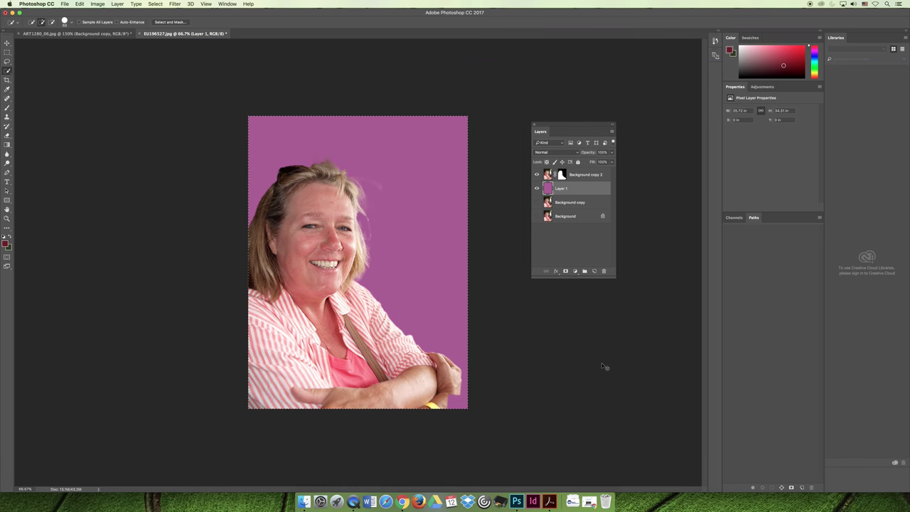
key(super+minus)
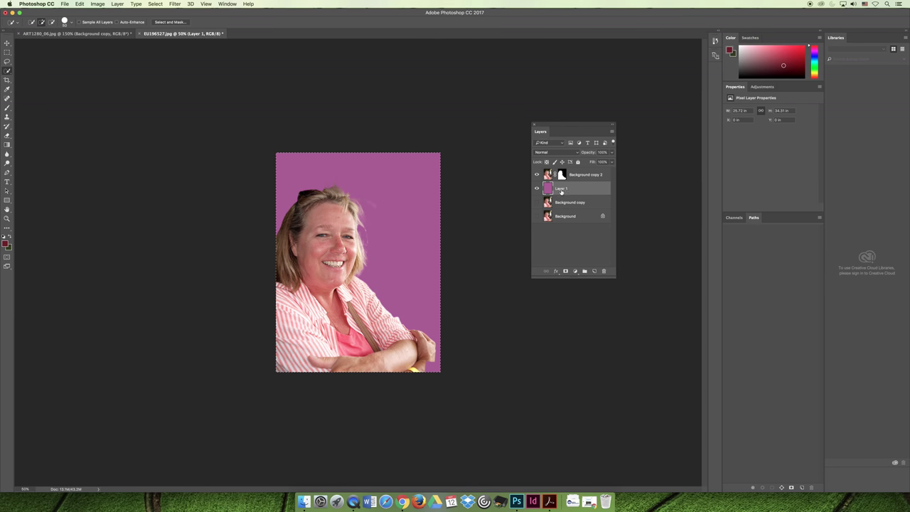
click(573, 175)
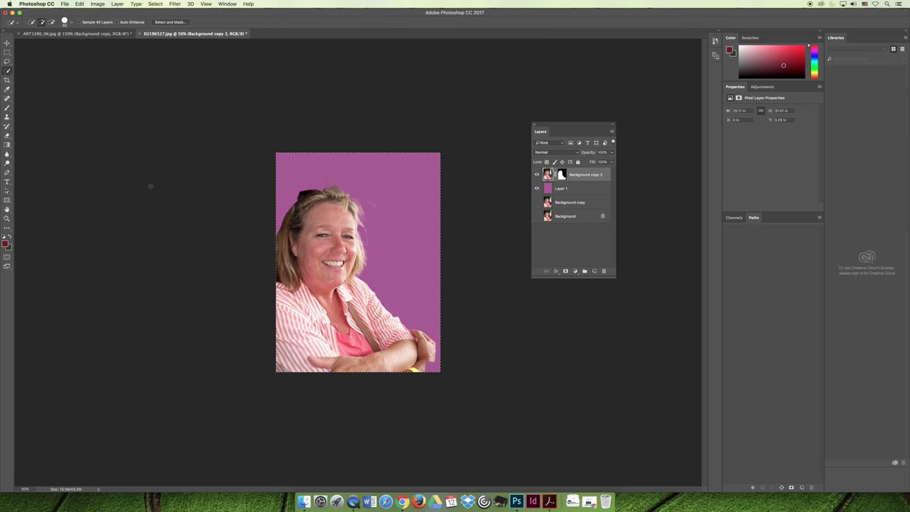
key(super+d)
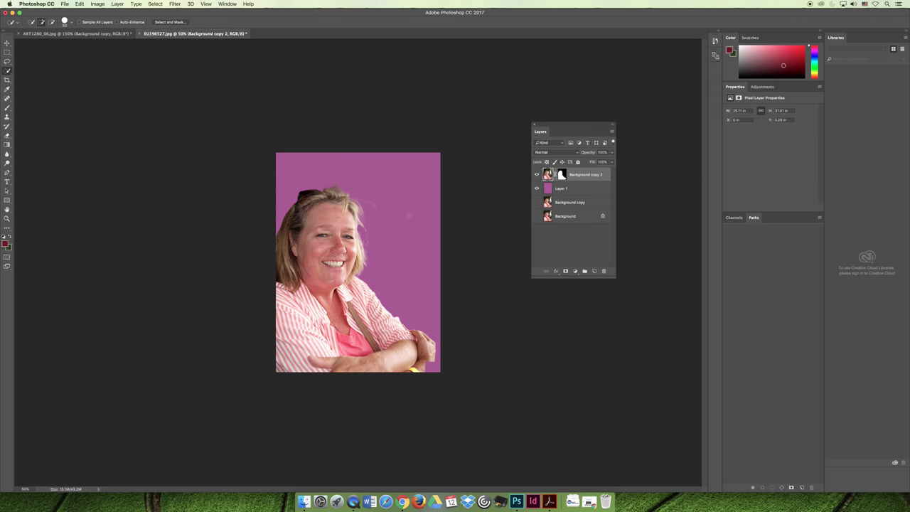
- Add a gradient fill layer directly above the purple layer and set its style to Radial
click(581, 192)
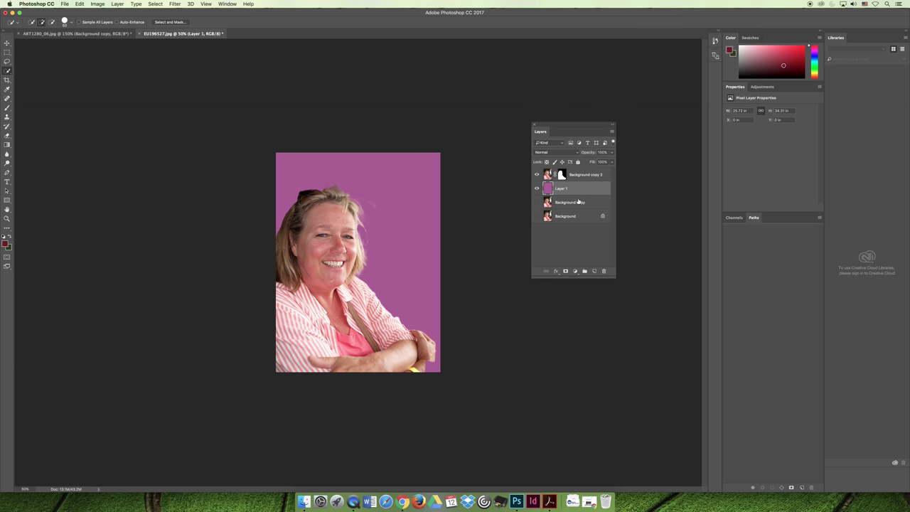
click(575, 271)
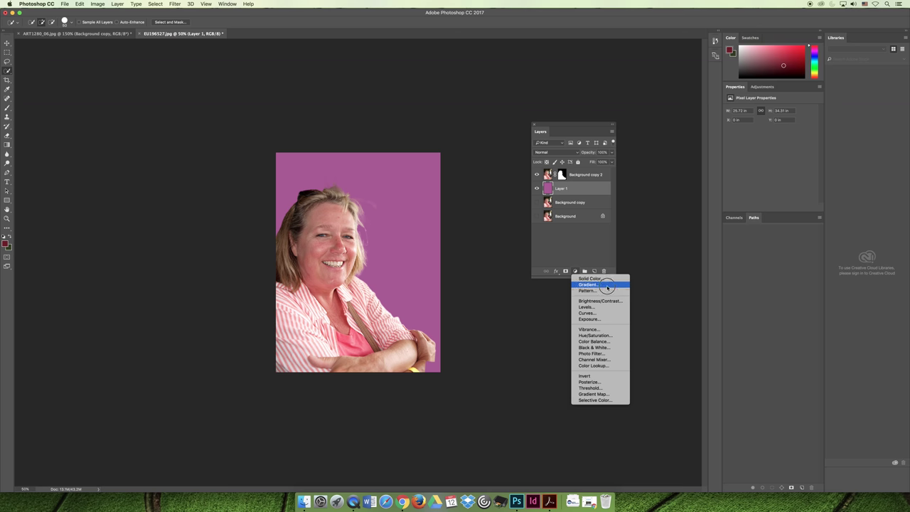
click(597, 284)
drag(465, 197, 556, 297)
click(529, 318)
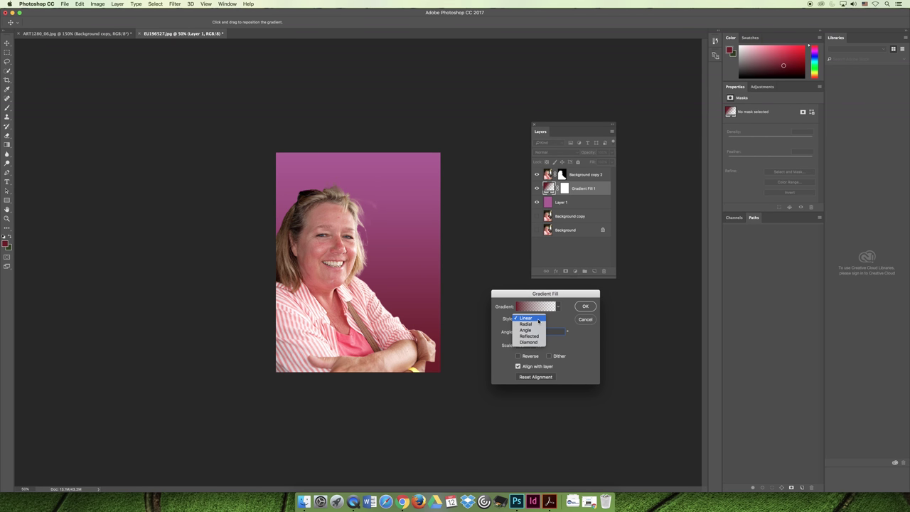
click(530, 327)
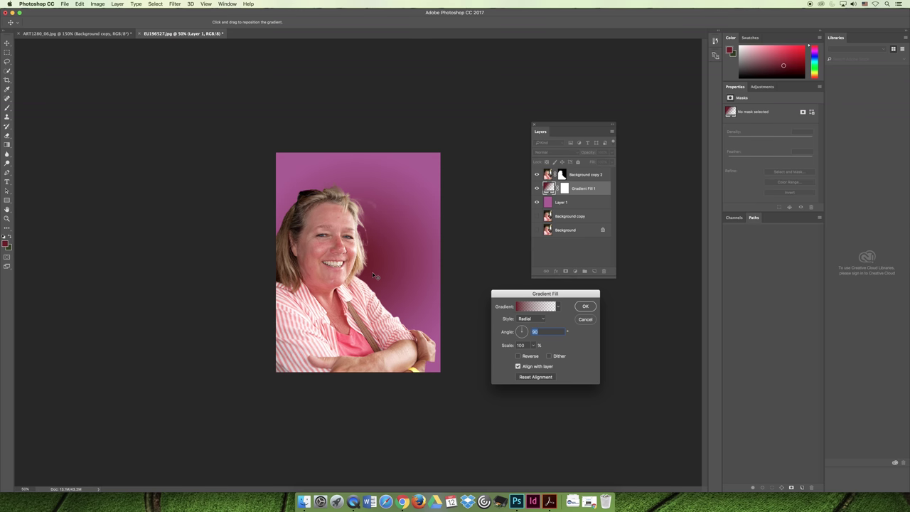
- Shift the radial gradient's center down behind the woman and set its scale to 122%
drag(373, 268, 357, 291)
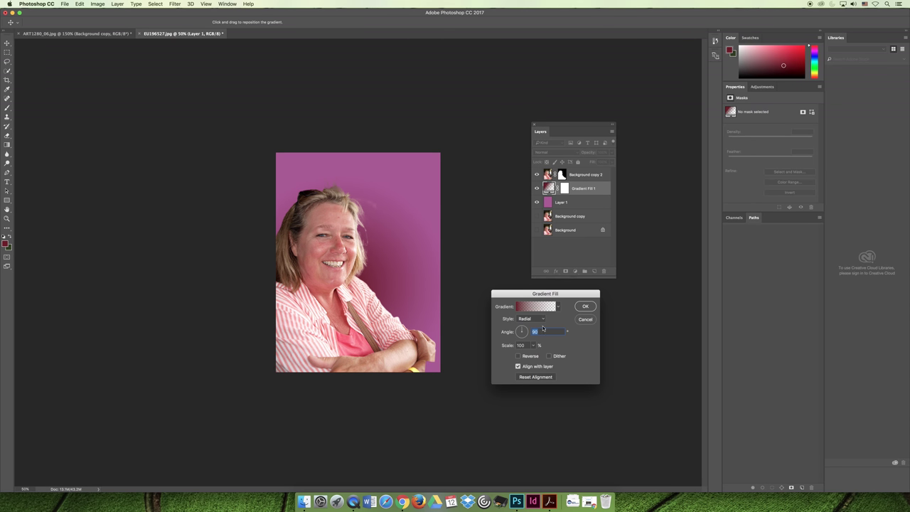
click(534, 346)
drag(532, 355, 533, 355)
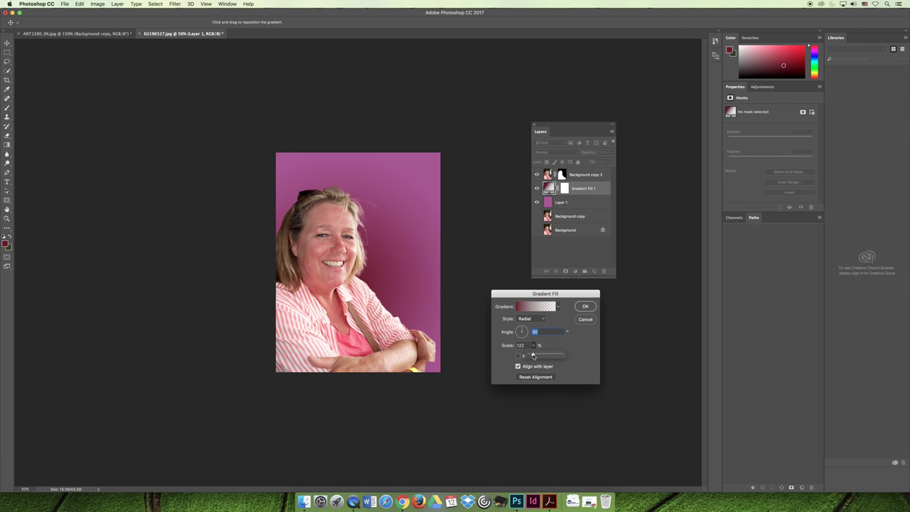
click(587, 307)
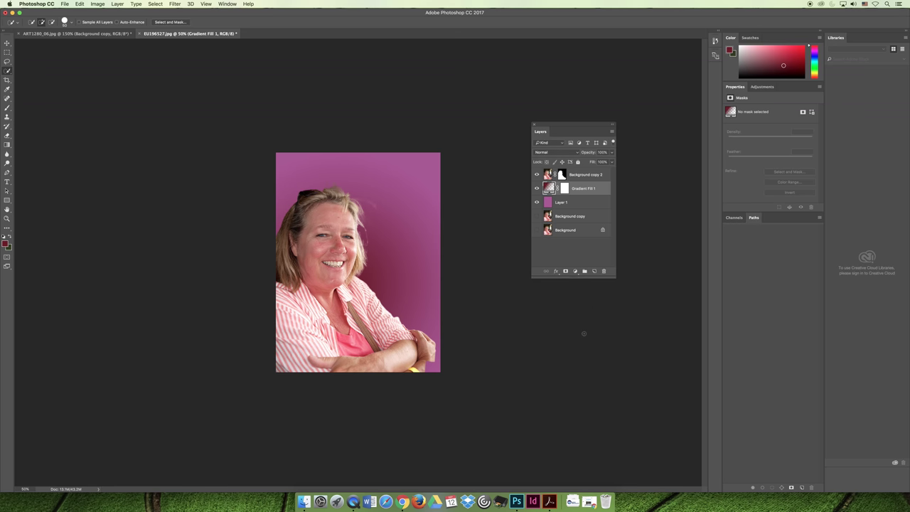
- Refill the whole purple layer beneath the gradient with a deeper magenta-purple, RGB 143, 33, 121, and clear the canvas selection
click(569, 204)
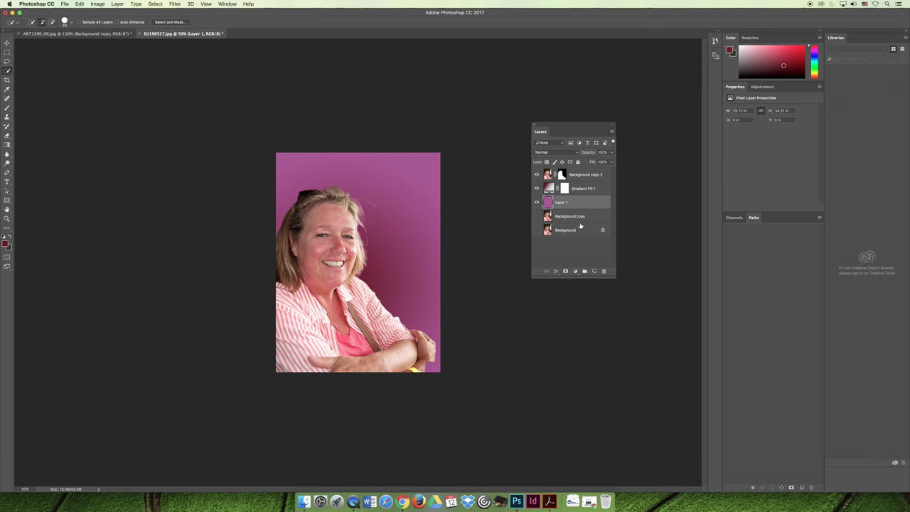
key(super+a)
click(79, 4)
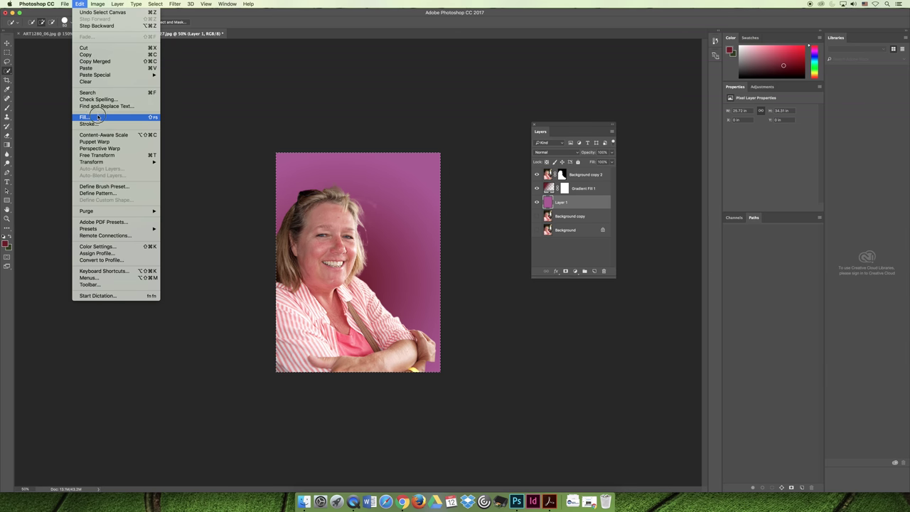
click(99, 118)
click(346, 165)
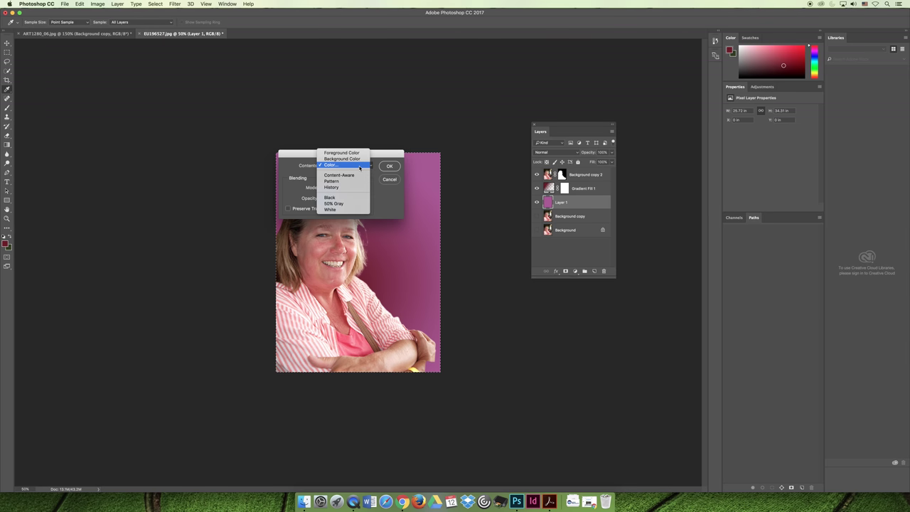
click(341, 164)
click(482, 282)
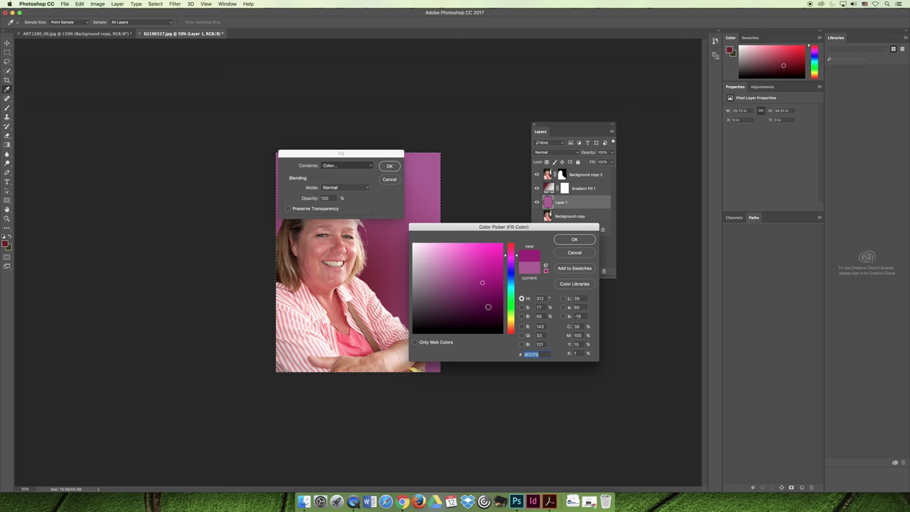
click(574, 239)
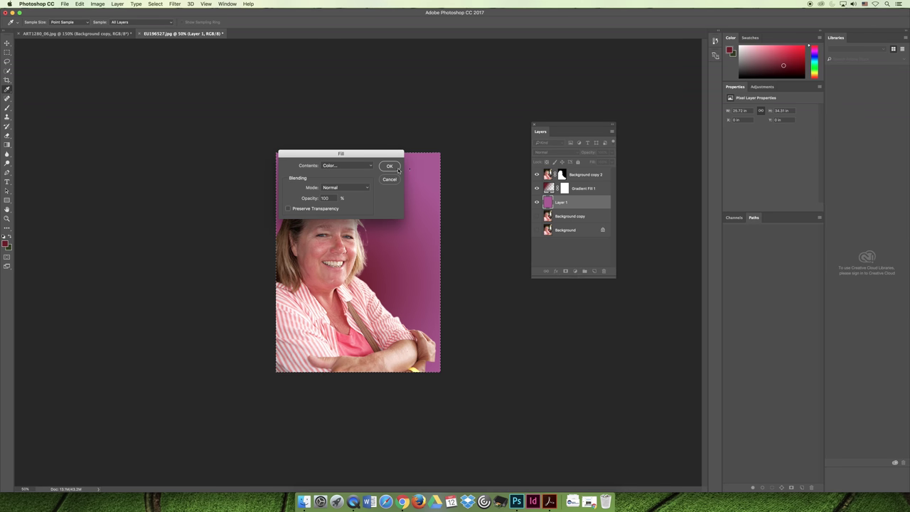
click(389, 165)
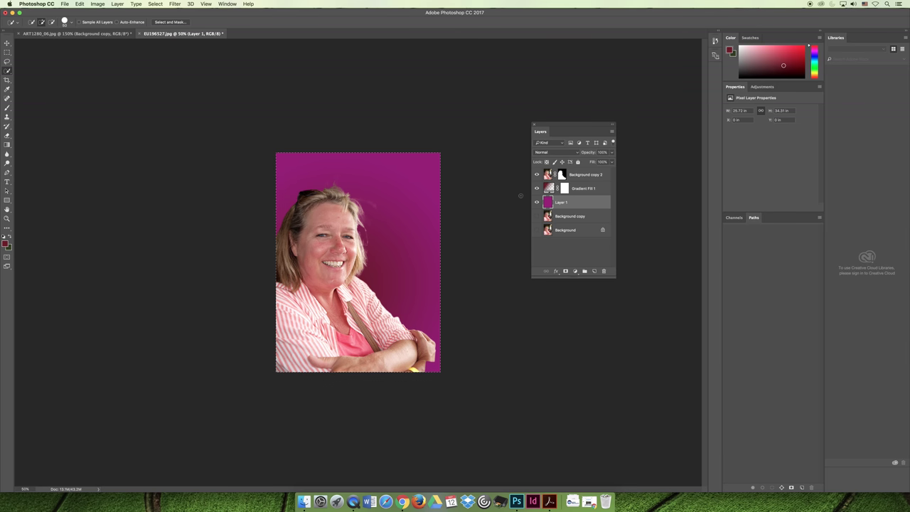
key(super+d)
- Make the image of the masked cutout layer active instead of its mask and set the foreground color to black (000000)
key(super+plus)
key(super+plus)
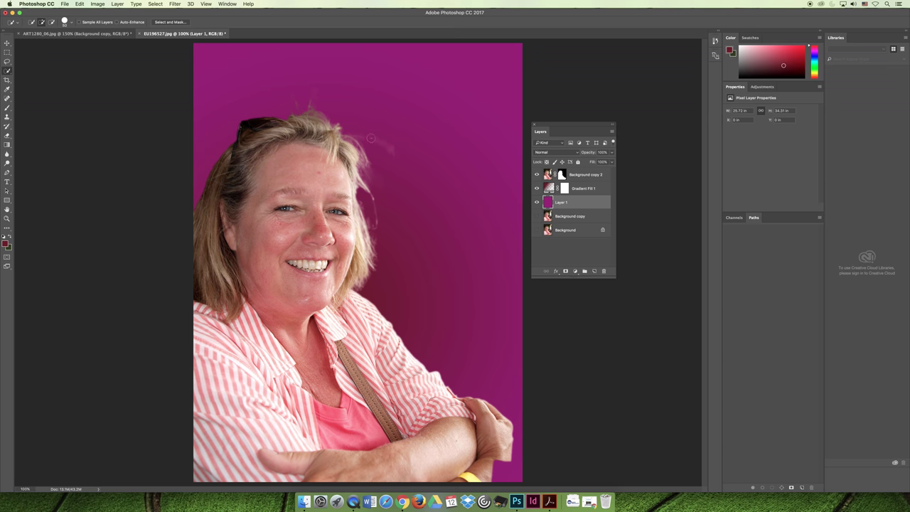
click(562, 175)
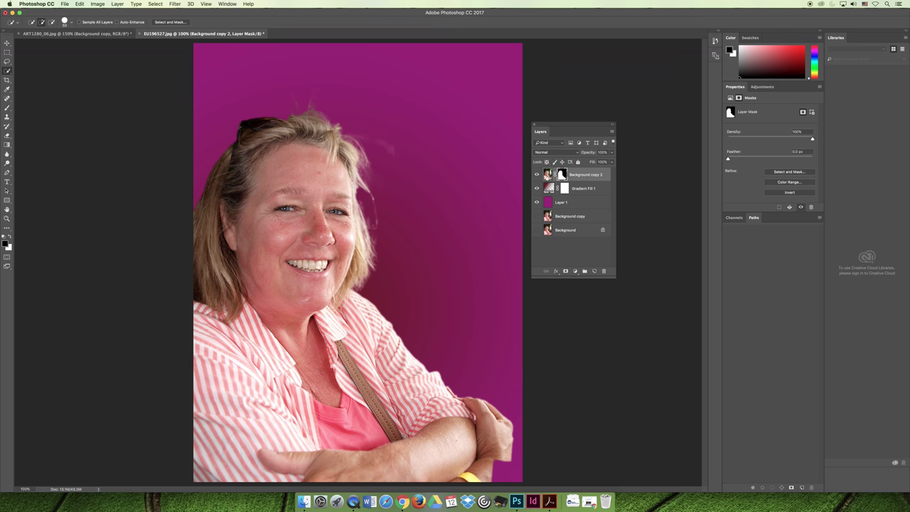
click(547, 176)
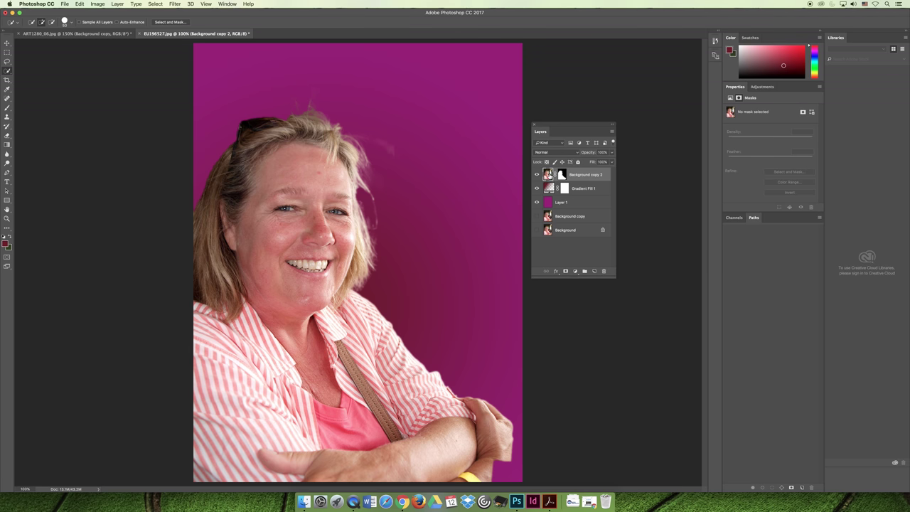
click(6, 244)
drag(430, 317, 392, 342)
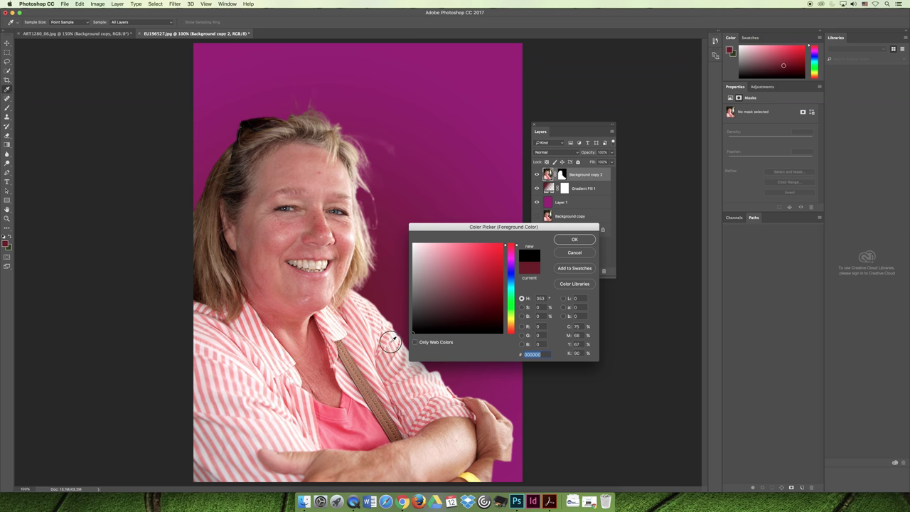
click(575, 239)
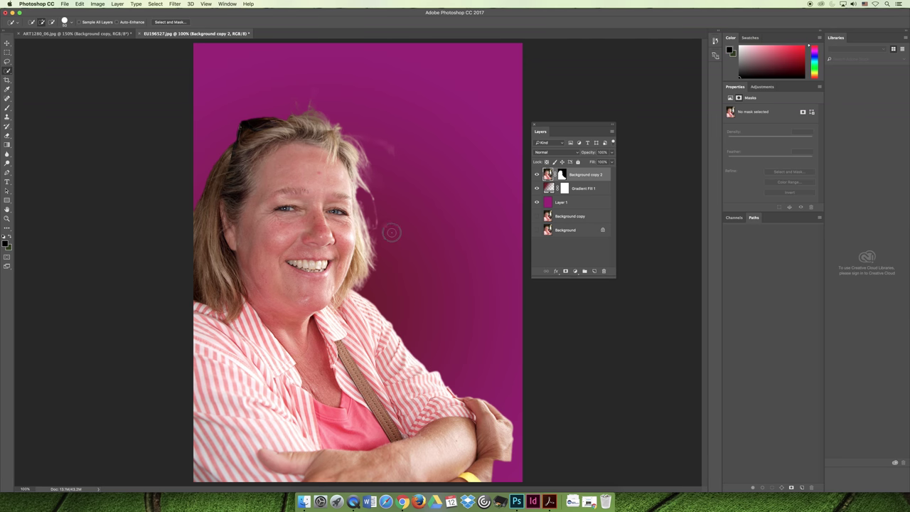
- Try painting black strokes with the Brush tool across the woman's face on the cutout's image, and undo them
click(413, 246)
click(7, 107)
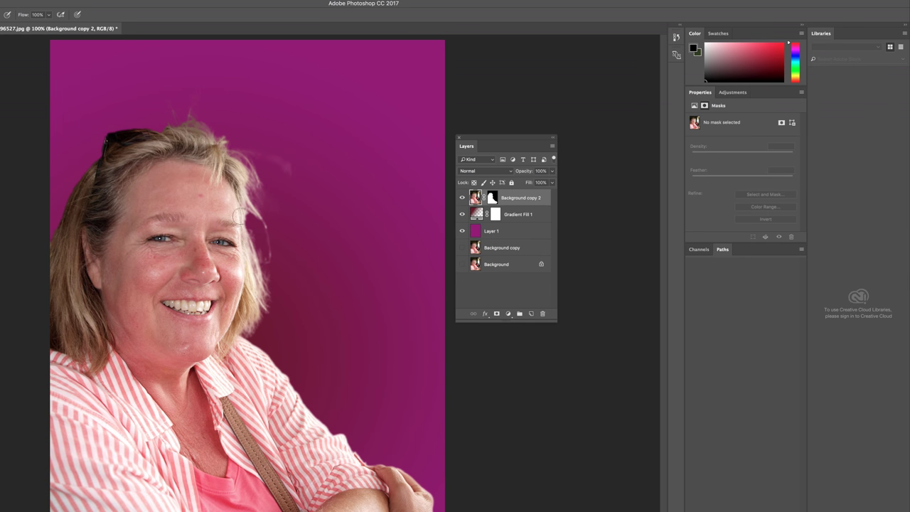
mouse_move(0, 178)
mouse_down()
mouse_move(105, 234)
mouse_move(51, 277)
mouse_up()
drag(255, 283, 192, 306)
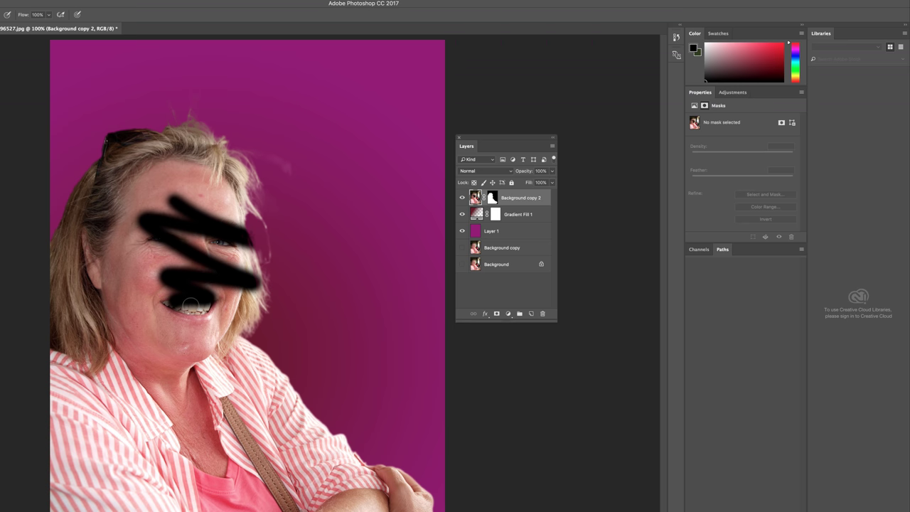
key(super+z)
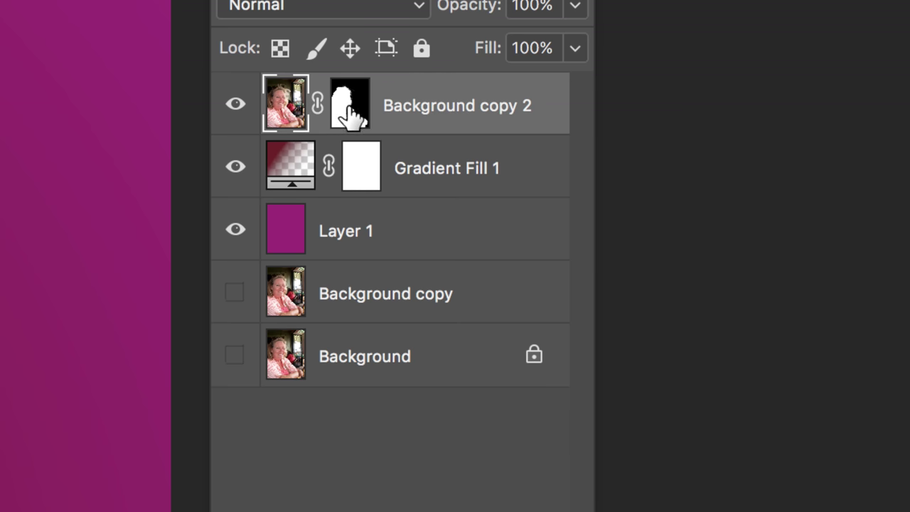
- Make the cutout layer's mask active and paint black over the stray hair wisps beside the woman's head to hide them
click(354, 112)
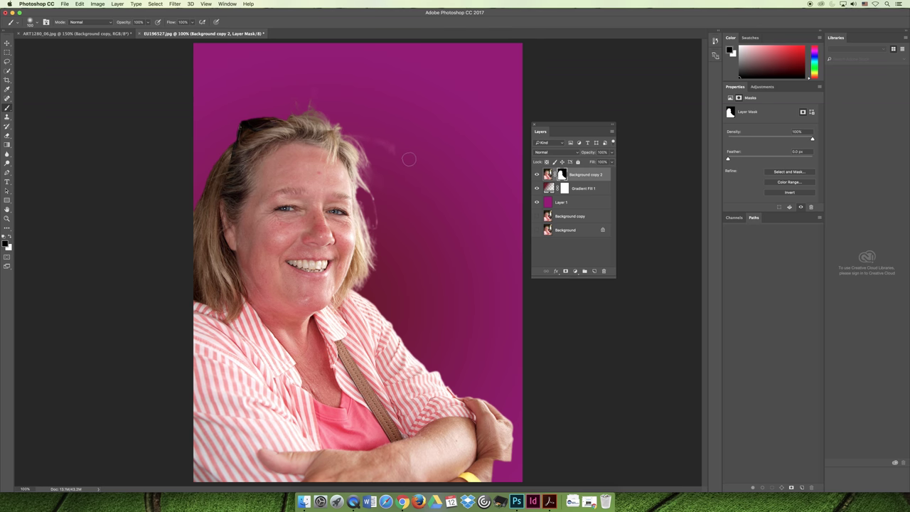
mouse_move(357, 134)
mouse_down()
mouse_move(386, 136)
mouse_move(400, 152)
mouse_move(381, 139)
mouse_up()
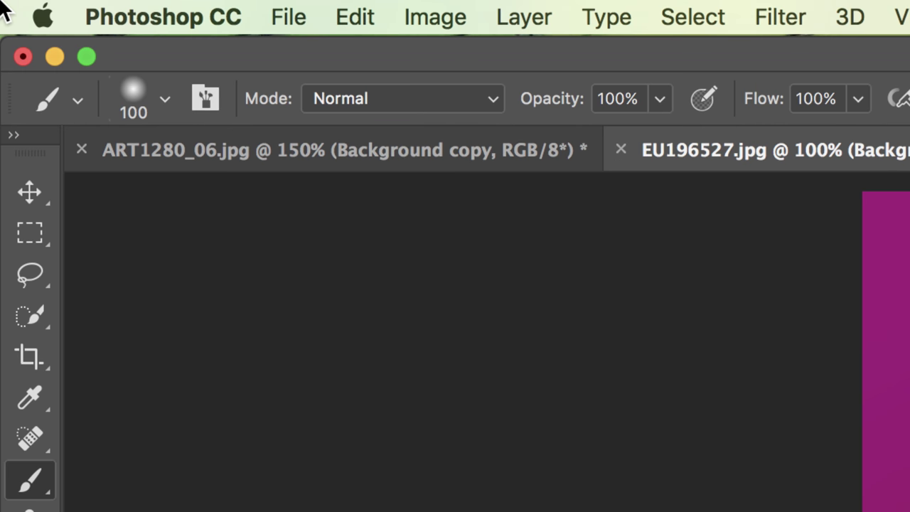
- Open the brush size and hardness settings, set the brush opacity to 26%, and target the cutout layer's mask
click(175, 107)
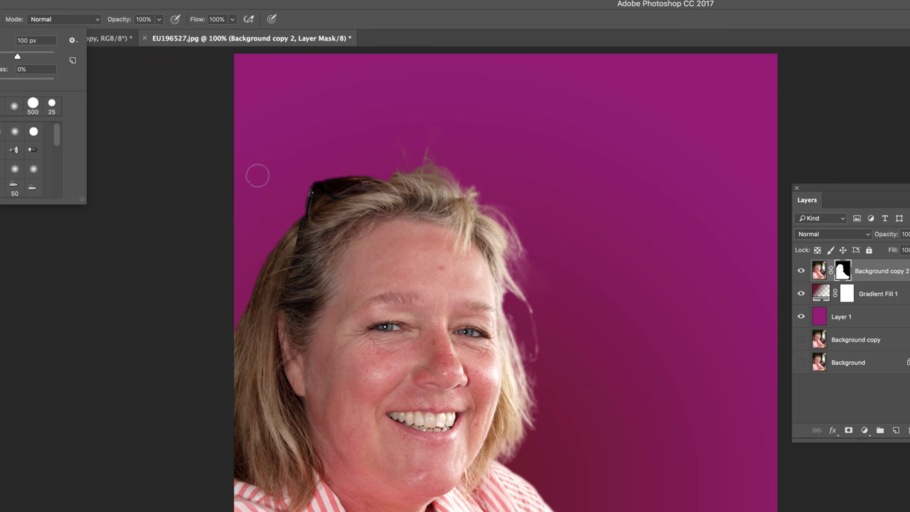
click(158, 19)
click(119, 33)
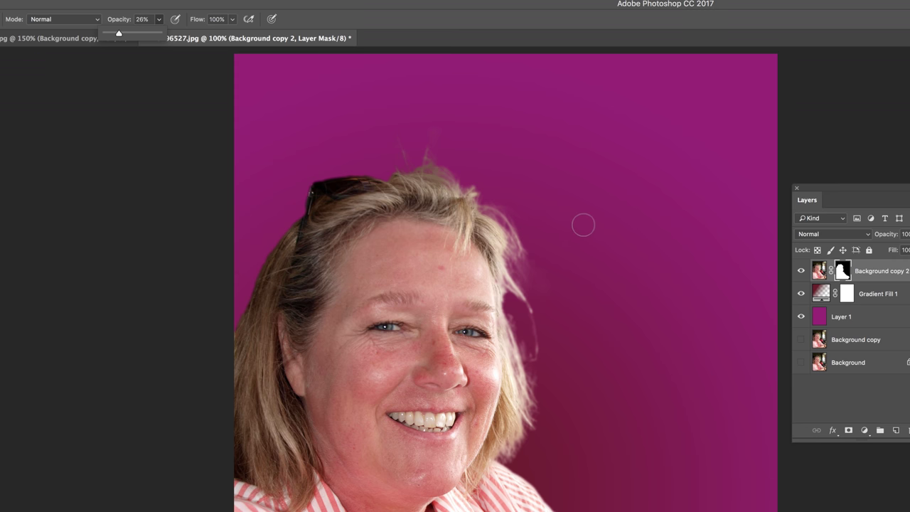
click(842, 271)
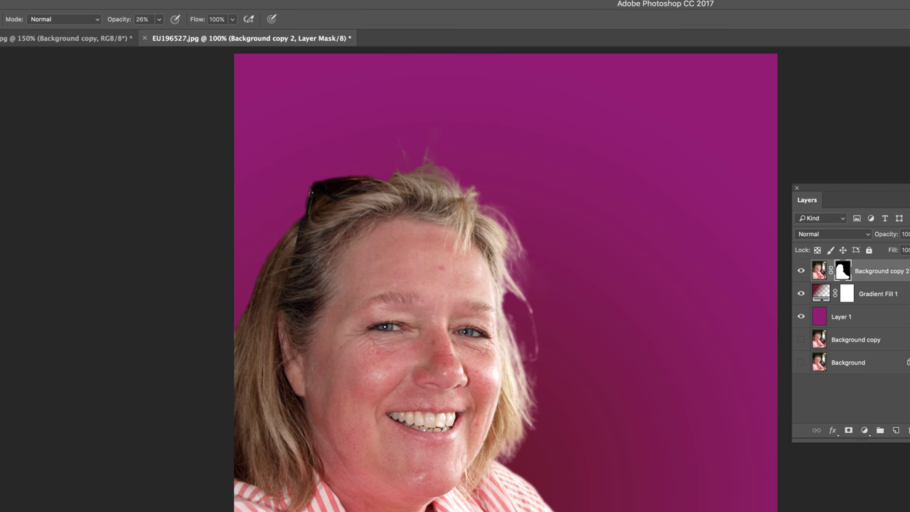